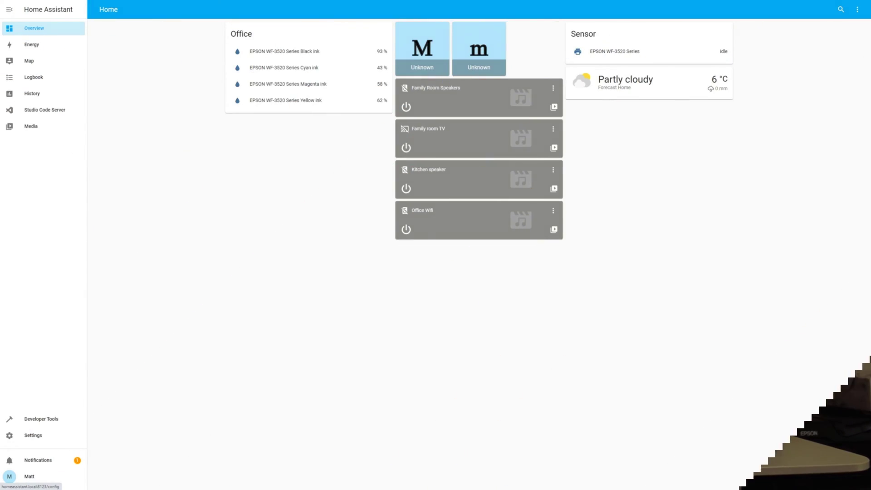
# Start adding the Ring integration from Devices & Services
pyautogui.click(33, 435)
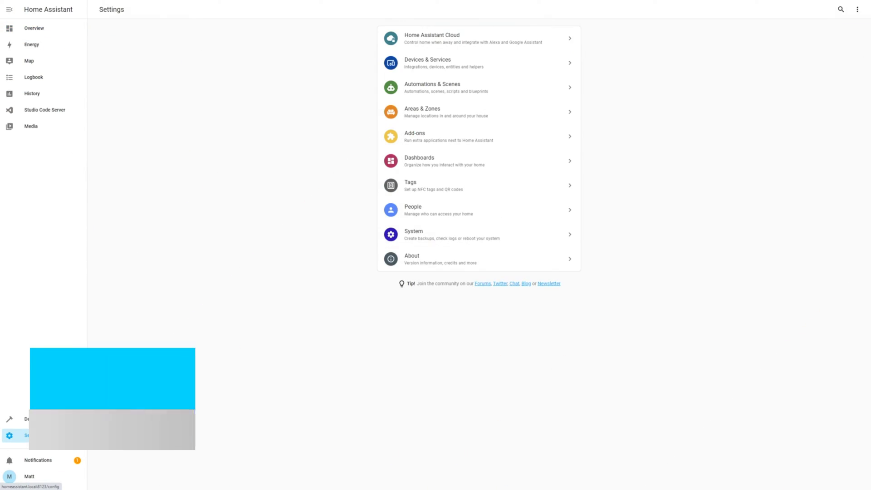
pyautogui.click(428, 63)
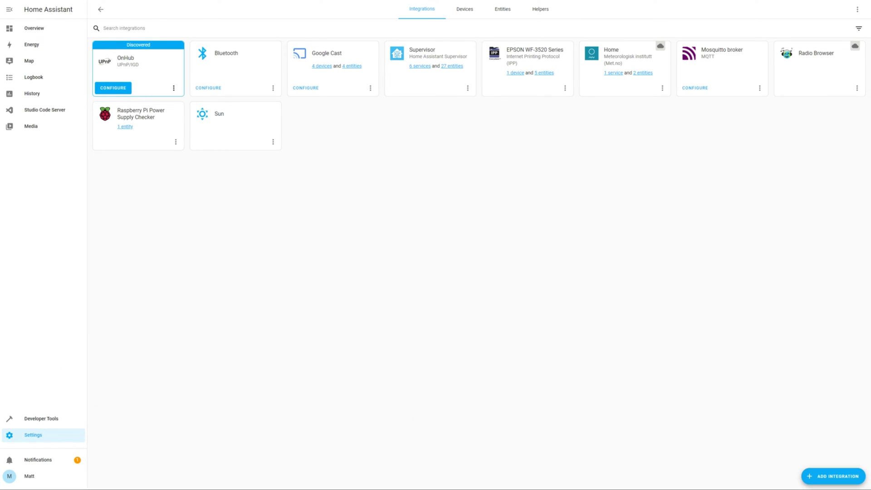
pyautogui.click(833, 476)
pyautogui.write('ring')
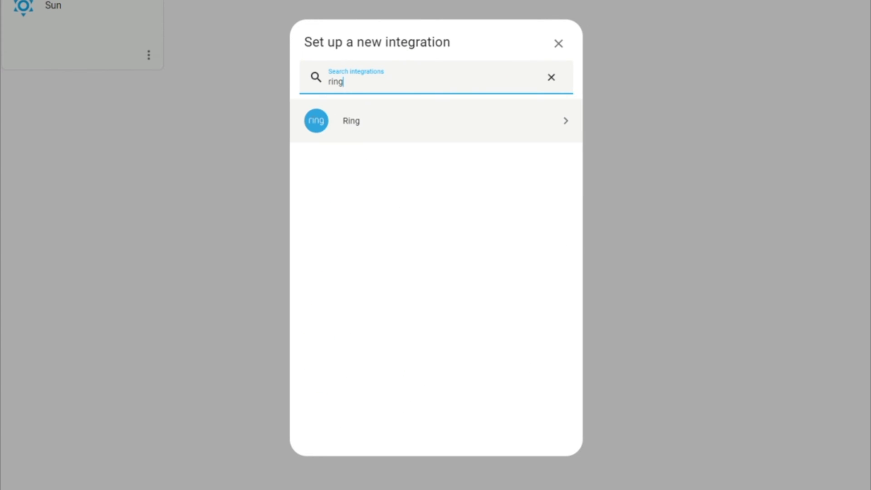
pyautogui.press('Return')
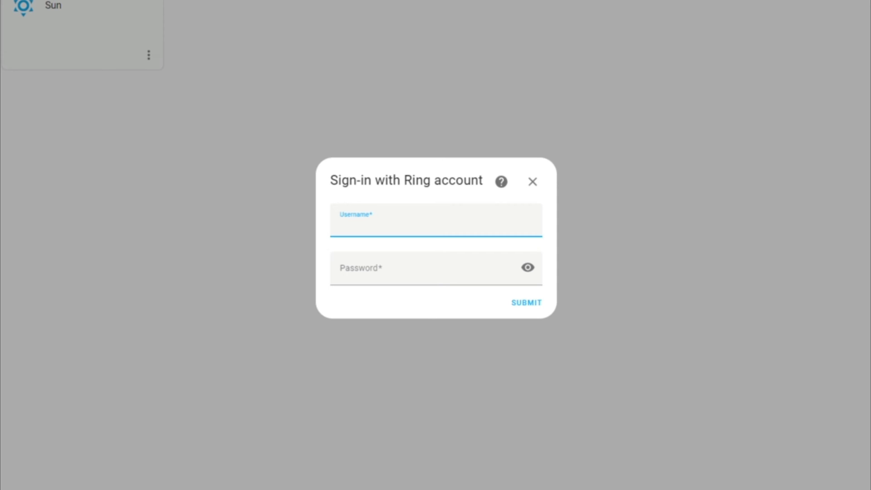
# Sign in to the Ring account with its username, password and two-factor verification code
pyautogui.press('Tab')
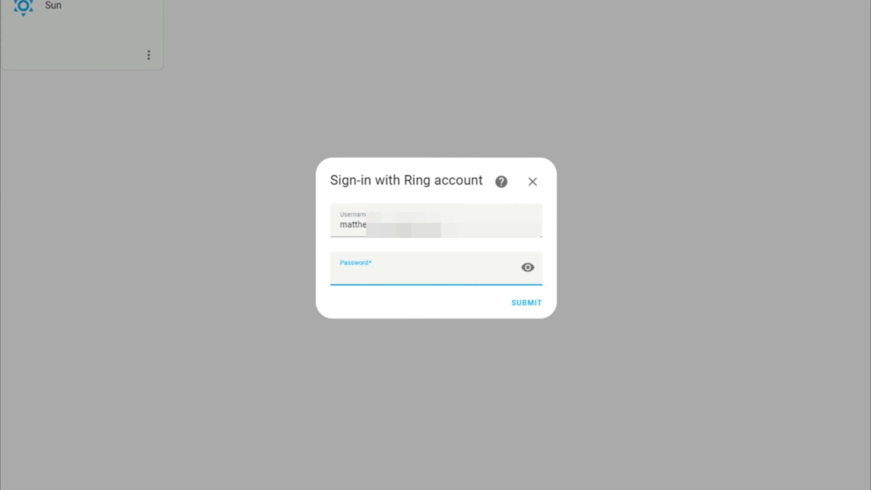
pyautogui.press('Return')
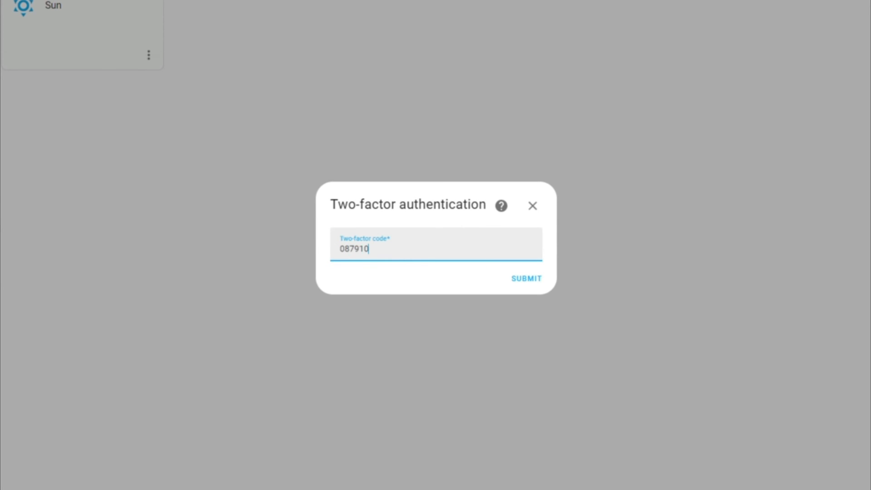
pyautogui.press('Return')
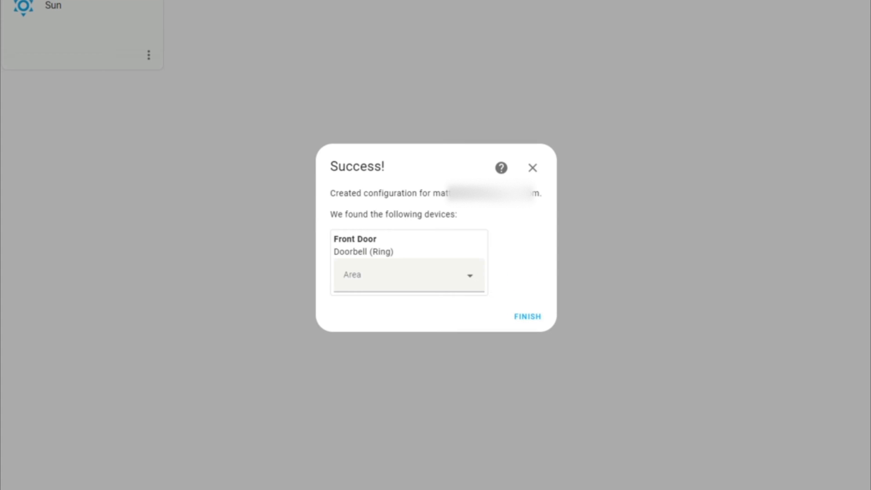
# Assign the doorbell to a new 'Front Door' area and finish the setup
pyautogui.click(408, 275)
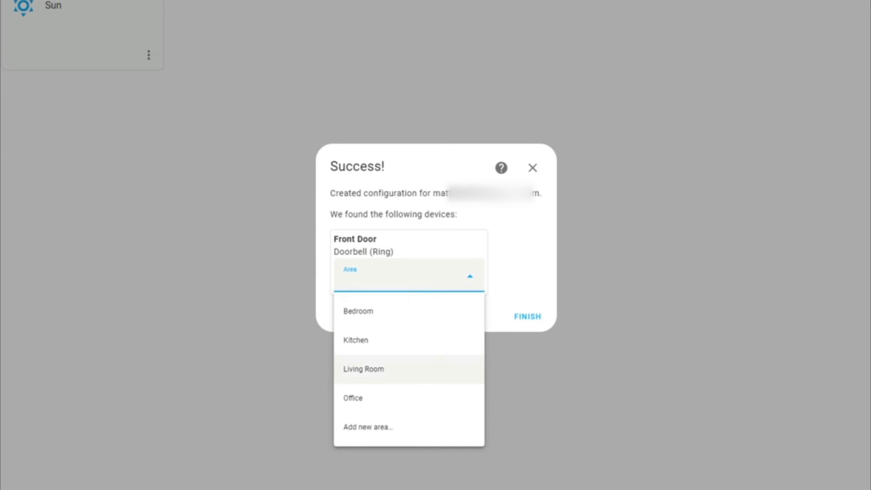
pyautogui.click(369, 426)
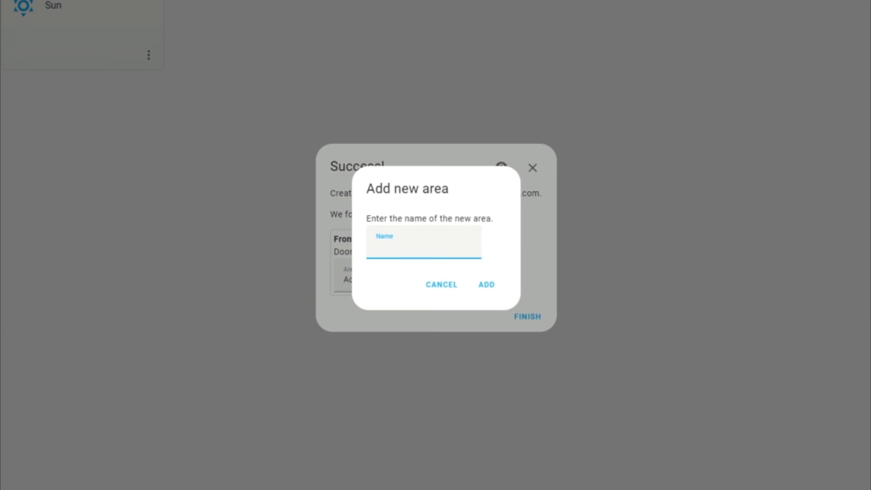
pyautogui.write('Front Door')
pyautogui.press('Return')
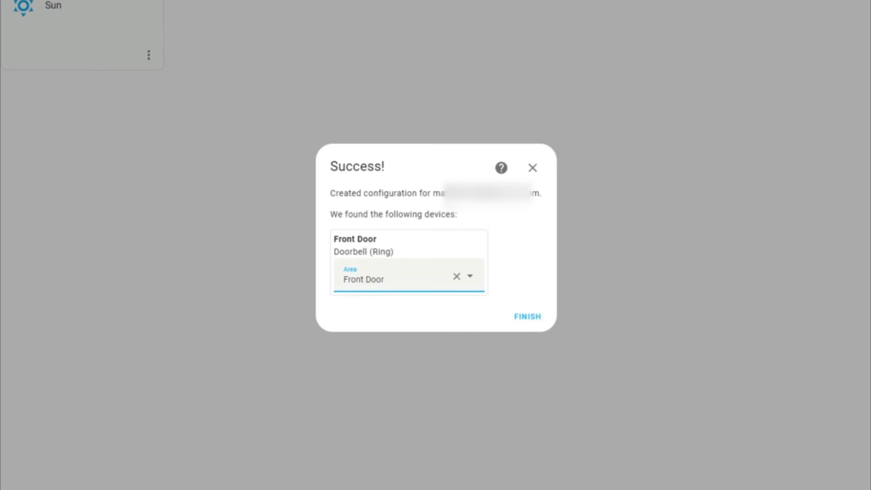
pyautogui.press('Escape')
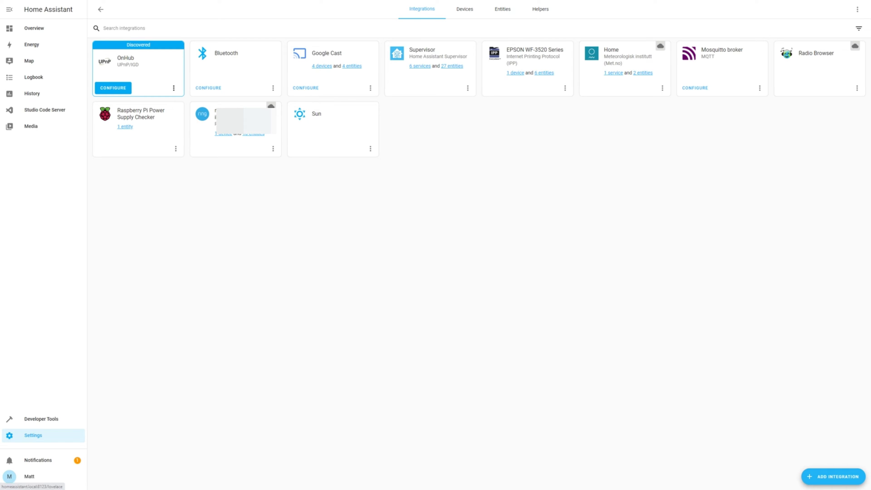
pyautogui.click(34, 28)
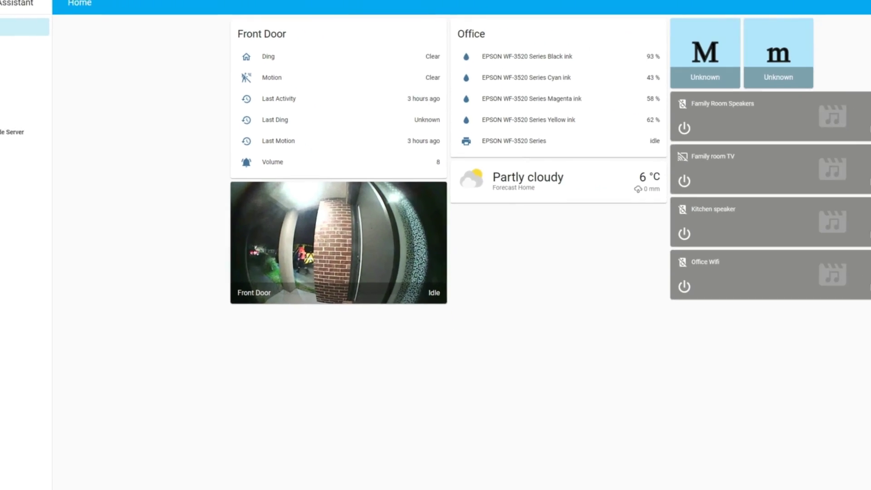
# Inspect the Front Door Last Activity entity details on the dashboard, then close them
pyautogui.click(320, 136)
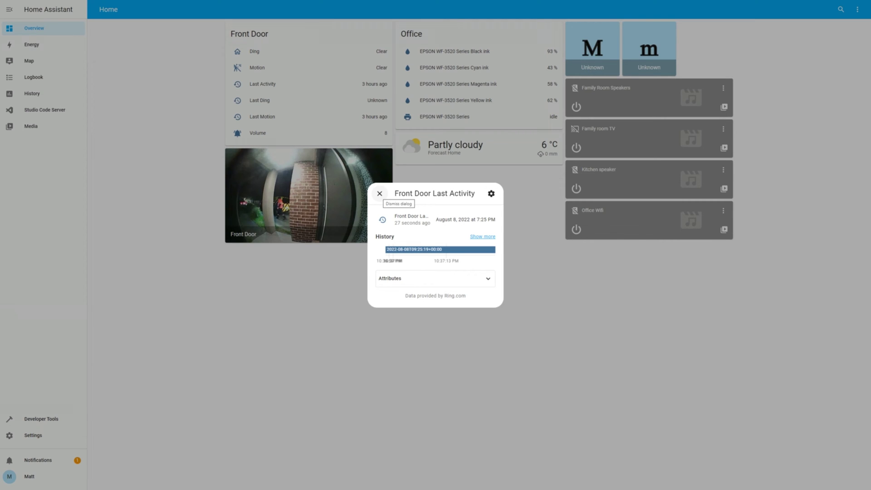
pyautogui.click(379, 193)
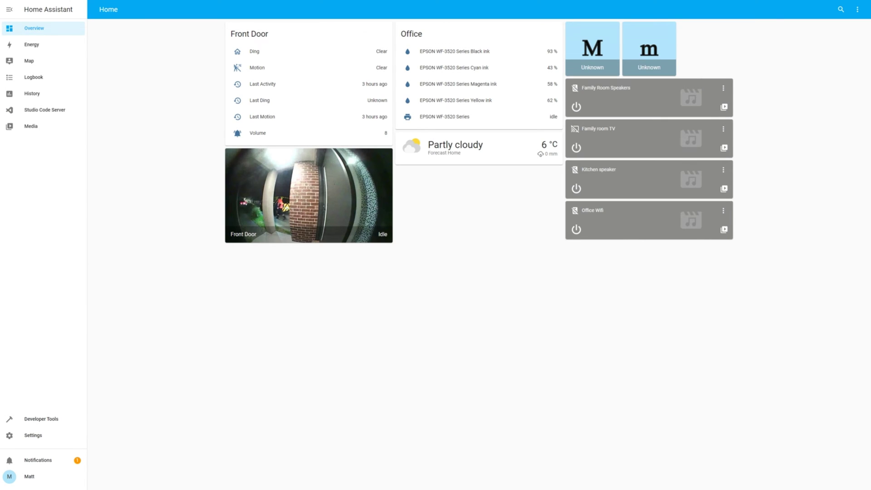
pyautogui.click(33, 435)
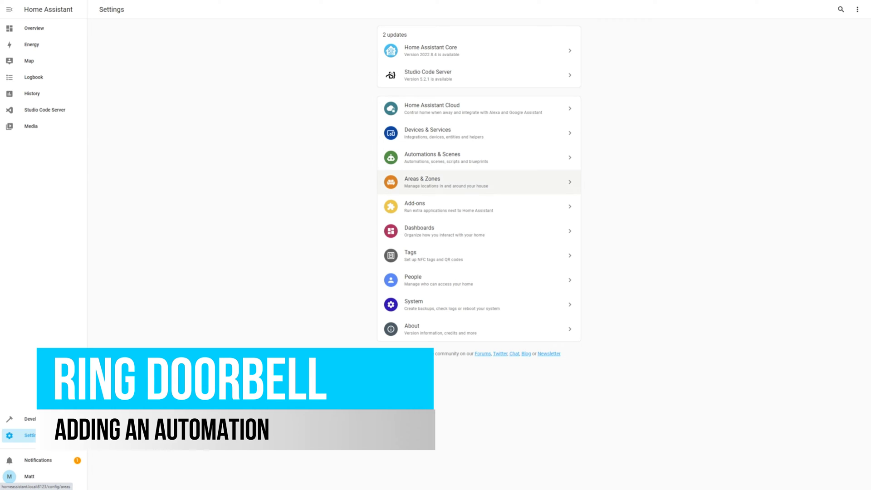
# Start an empty automation in Automations & Scenes and rename it 'Front Door Light Motion'
pyautogui.click(436, 157)
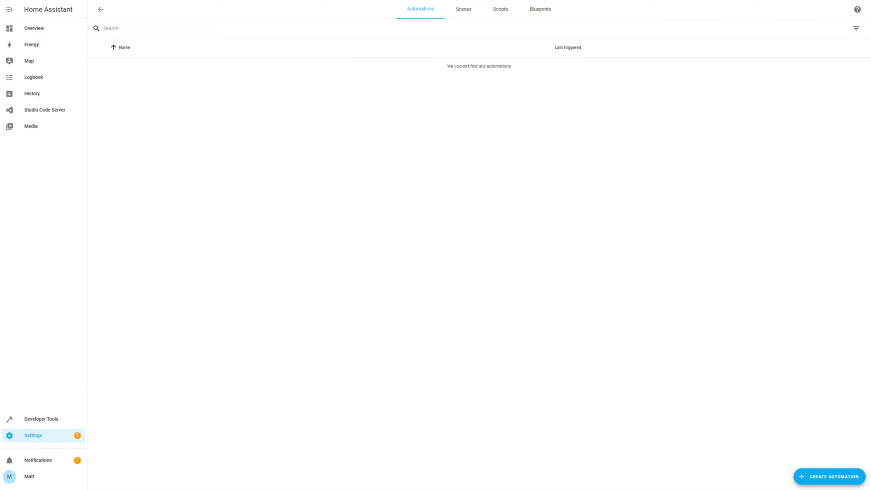
pyautogui.click(829, 476)
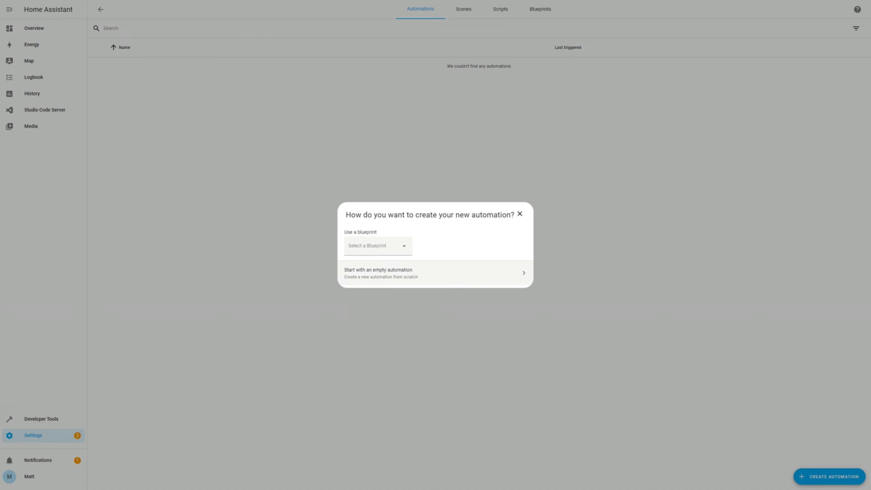
pyautogui.click(435, 273)
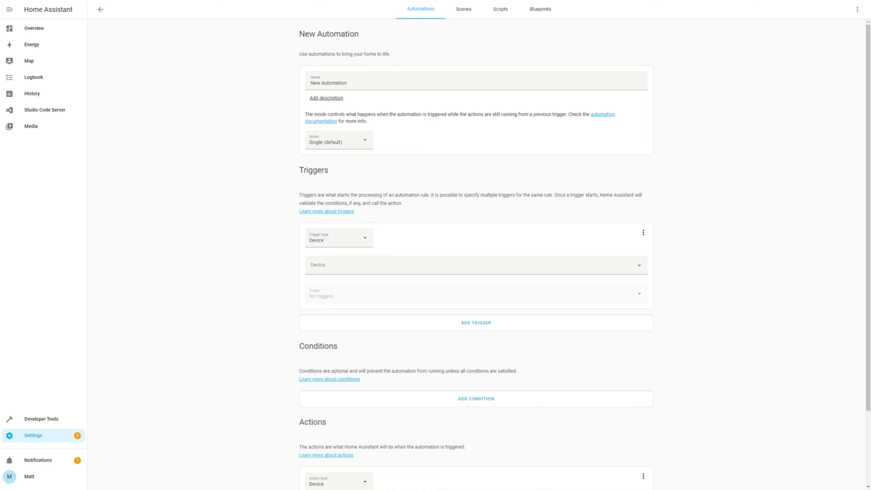
pyautogui.click(332, 83)
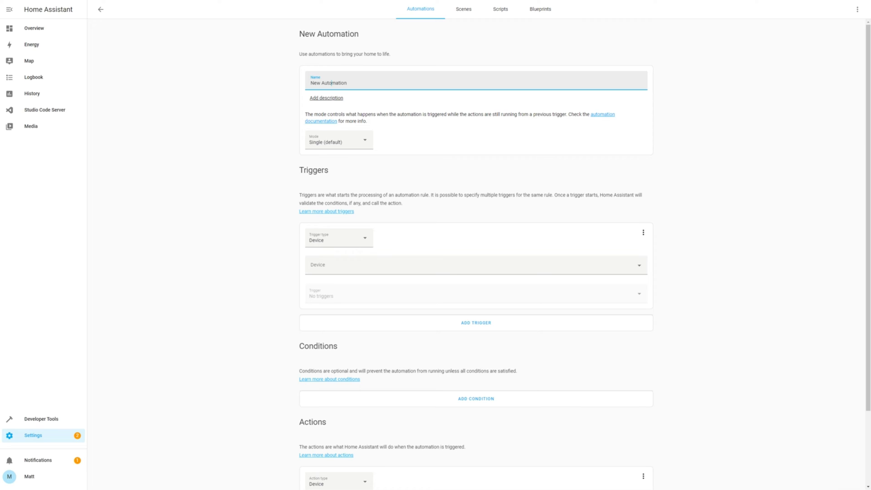
pyautogui.hotkey('ctrl', 'a')
pyautogui.write('Front Door Light Motio')
pyautogui.write('n')
pyautogui.click(338, 238)
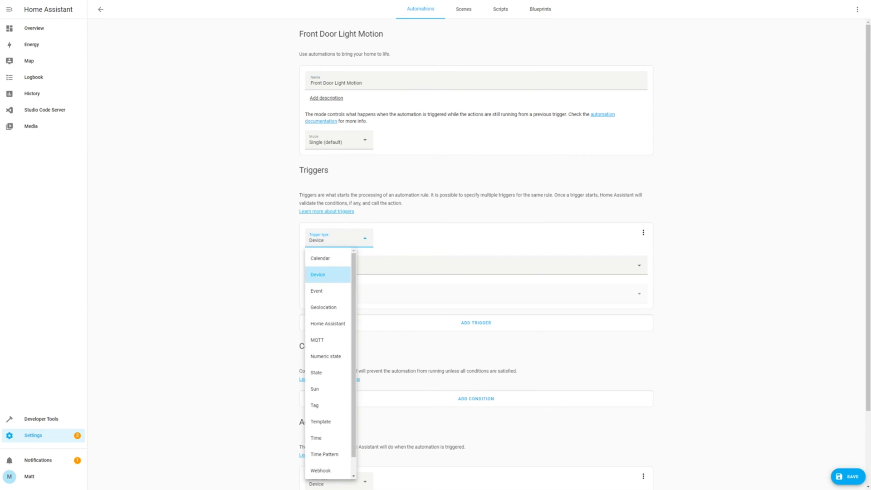
# Make the trigger a State trigger watching the Front Door Motion entity
pyautogui.click(327, 372)
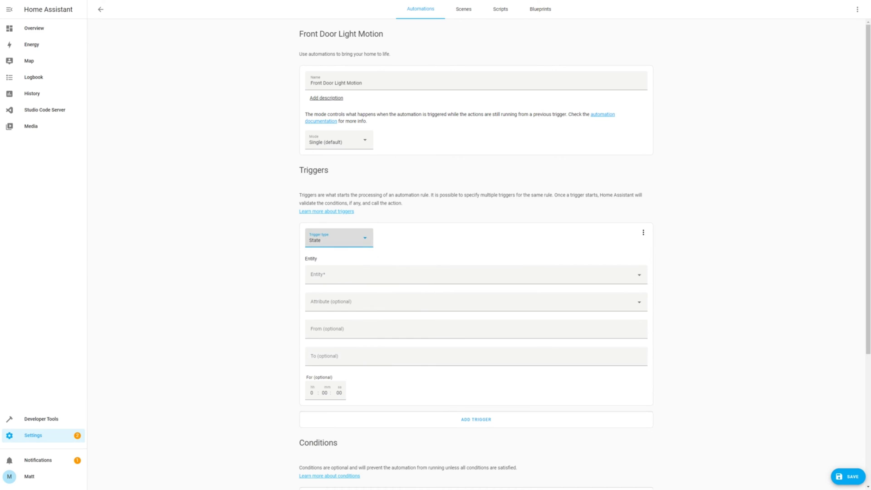
pyautogui.click(388, 277)
pyautogui.write('front door')
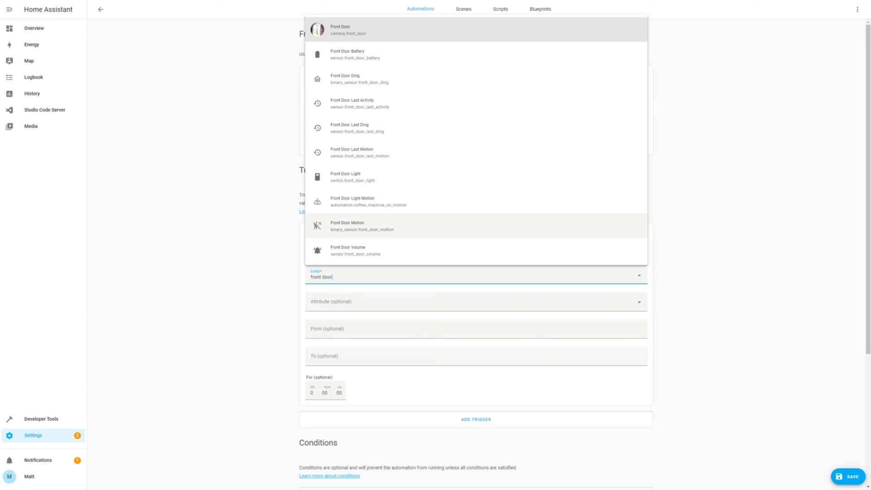
pyautogui.click(362, 226)
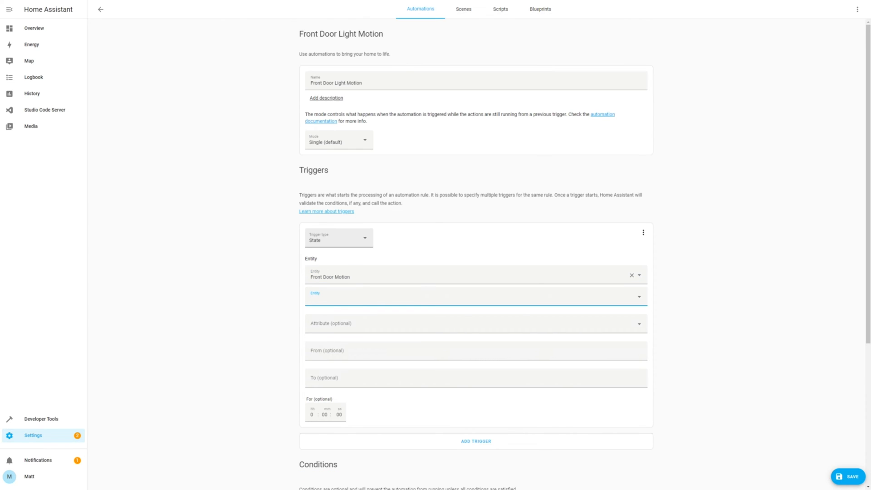
pyautogui.scroll(-2, 476, 254)
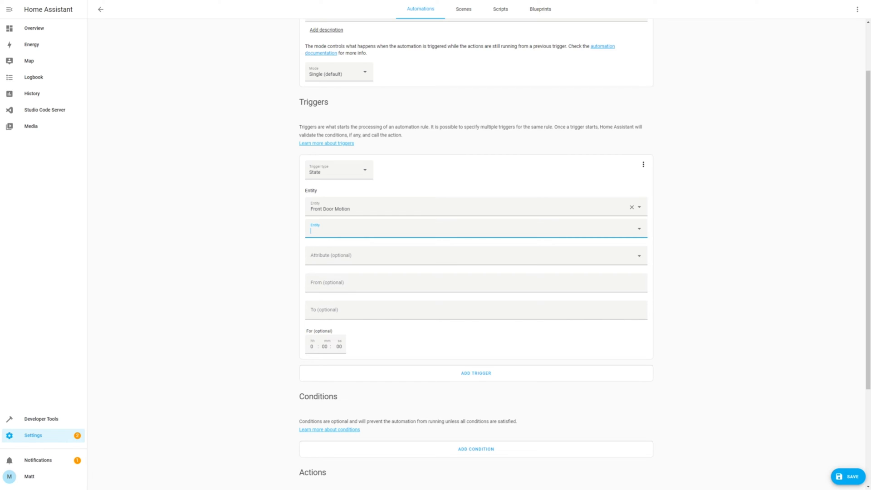
pyautogui.scroll(-4, 475, 254)
pyautogui.click(339, 393)
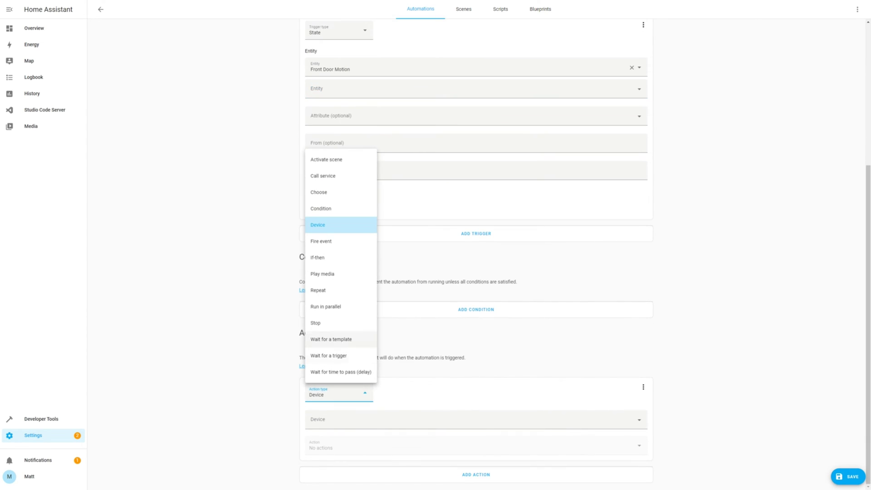
# Add a Switch: Turn on action targeting Front Door Light, then return to the automations list
pyautogui.click(323, 176)
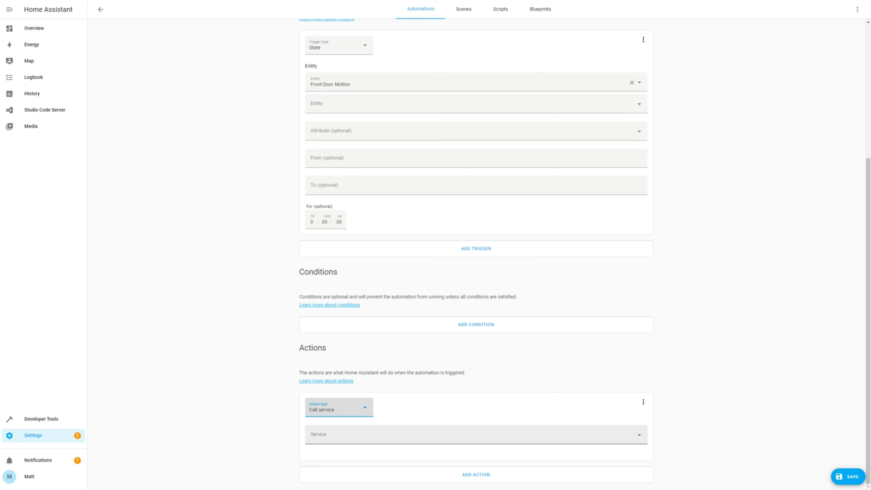
pyautogui.click(454, 434)
pyautogui.write('switch')
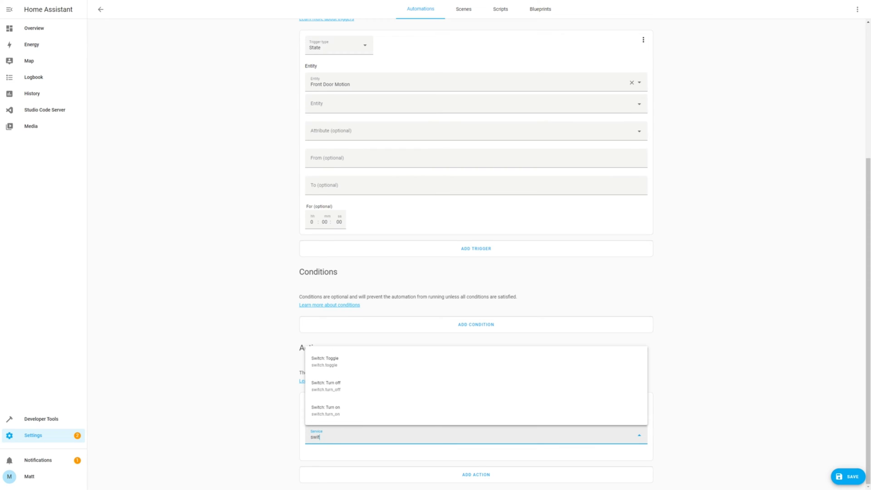
pyautogui.click(326, 410)
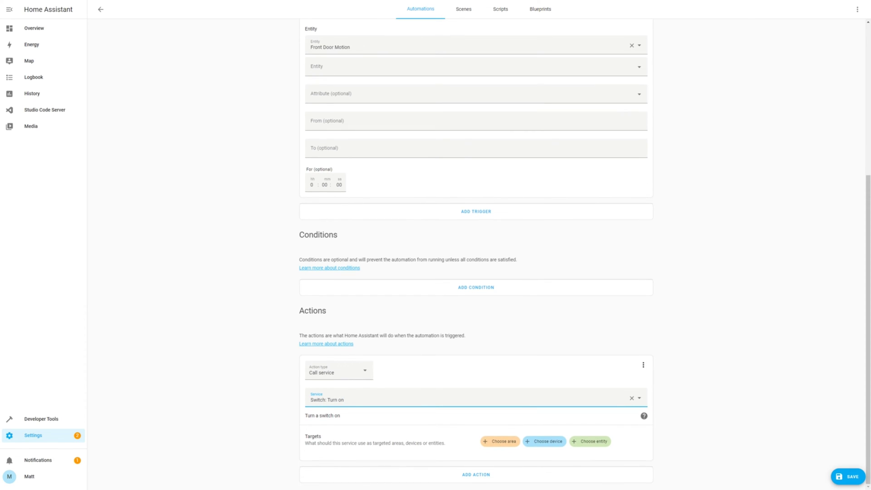
pyautogui.click(590, 441)
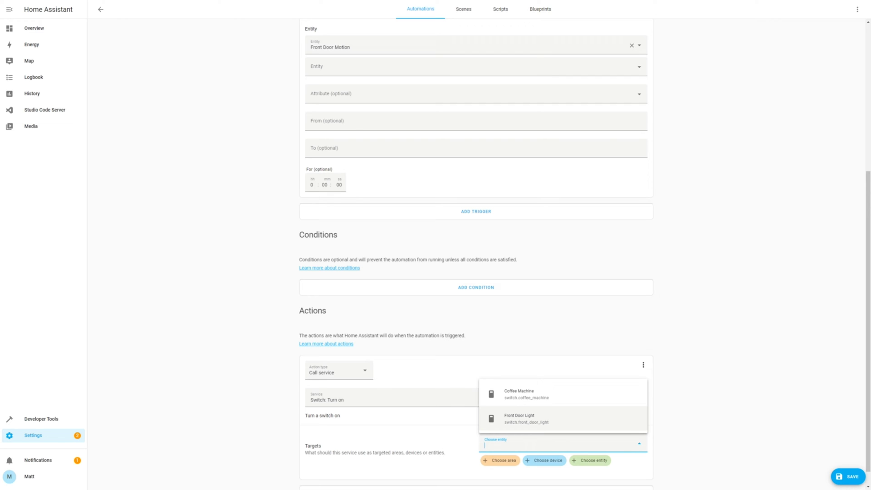
pyautogui.click(519, 418)
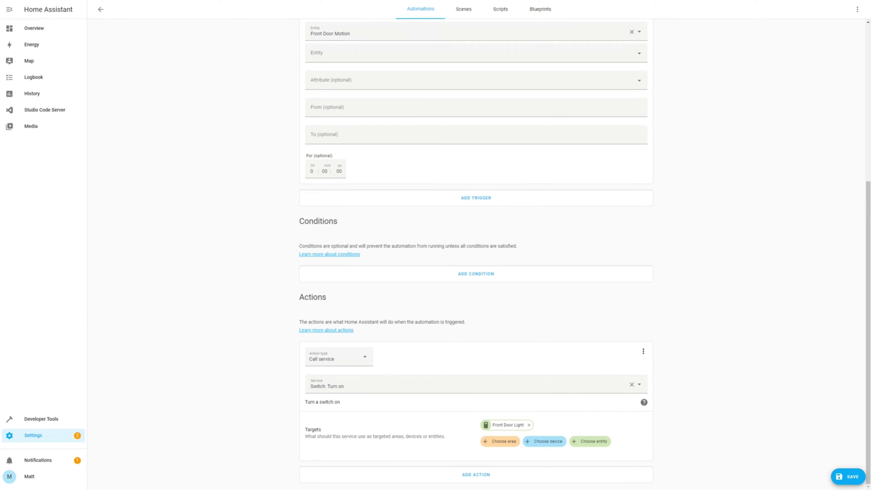
pyautogui.scroll(5, 476, 245)
pyautogui.click(101, 9)
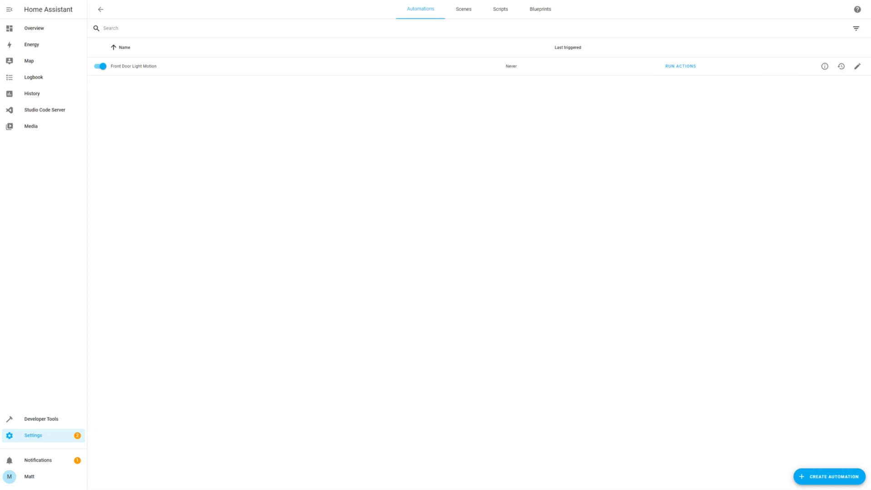
# Confirm in Front Door Light's logbook that the Front Door Light Motion automation turned it on
pyautogui.click(34, 28)
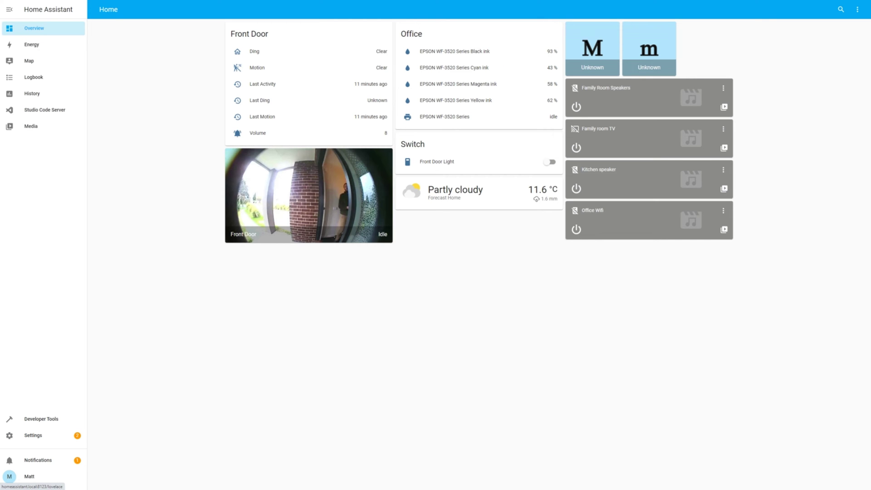
pyautogui.hotkey('alt', 'Tab')
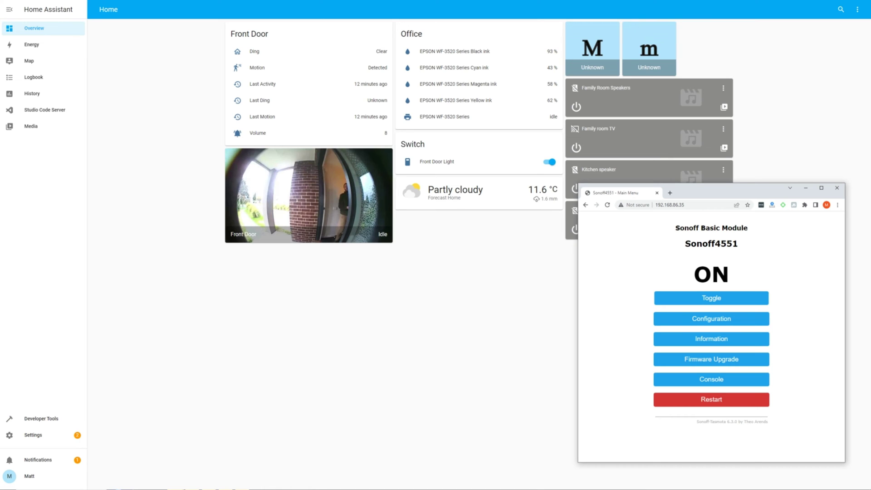
pyautogui.hotkey('alt', 'Tab')
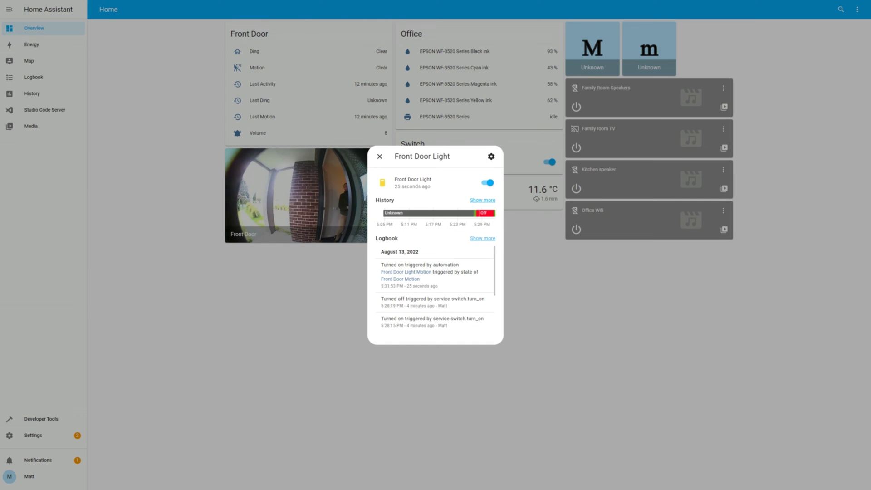
pyautogui.moveTo(381, 265); pyautogui.dragTo(420, 279)
pyautogui.press('Escape')
# Paste a 'downloader:' block with 'download_dir: downloads' into configuration.yaml in Studio Code Server
pyautogui.click(44, 110)
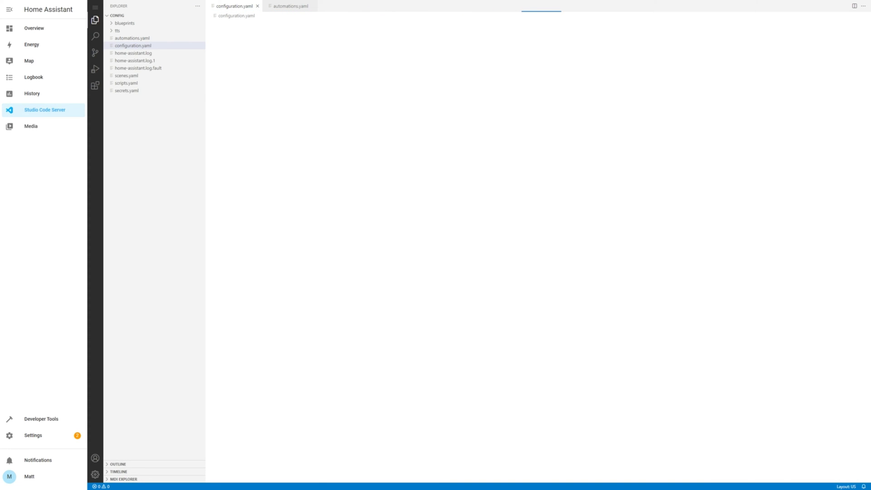
pyautogui.press('Return')
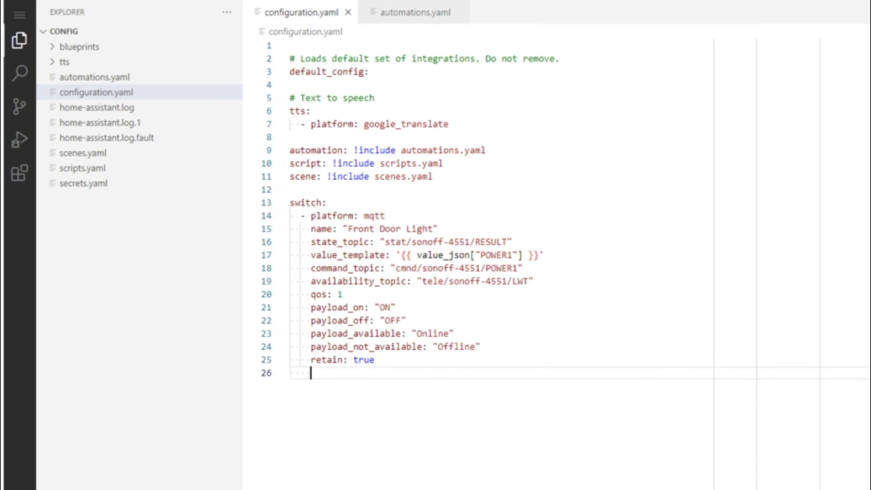
pyautogui.press('Return')
pyautogui.press('BackSpace')
pyautogui.press('BackSpace')
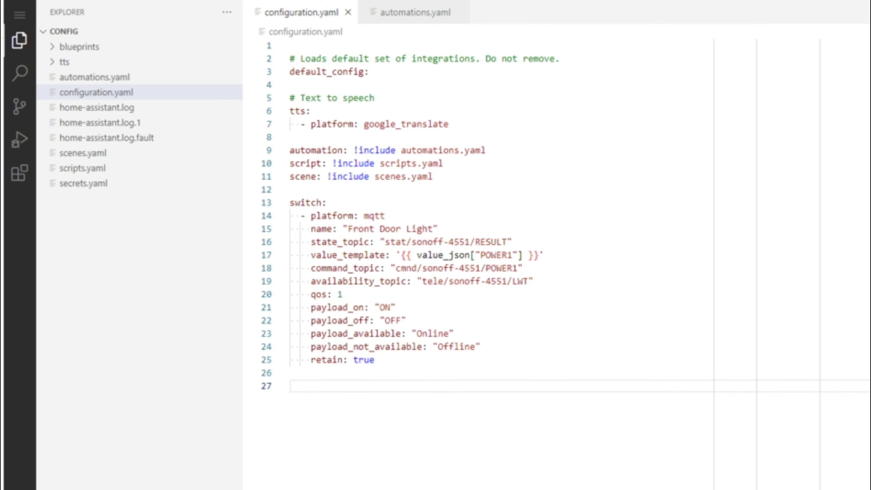
pyautogui.write('downloader:   download_dir: downloads')
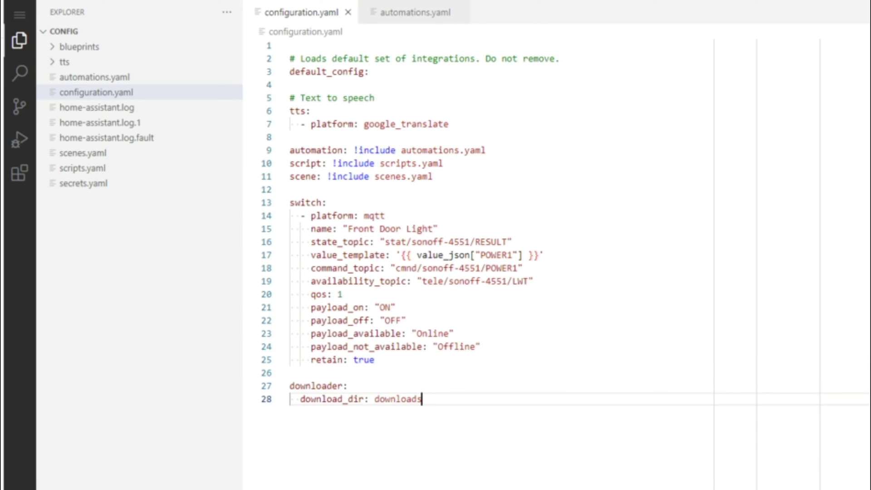
pyautogui.doubleClick(400, 399)
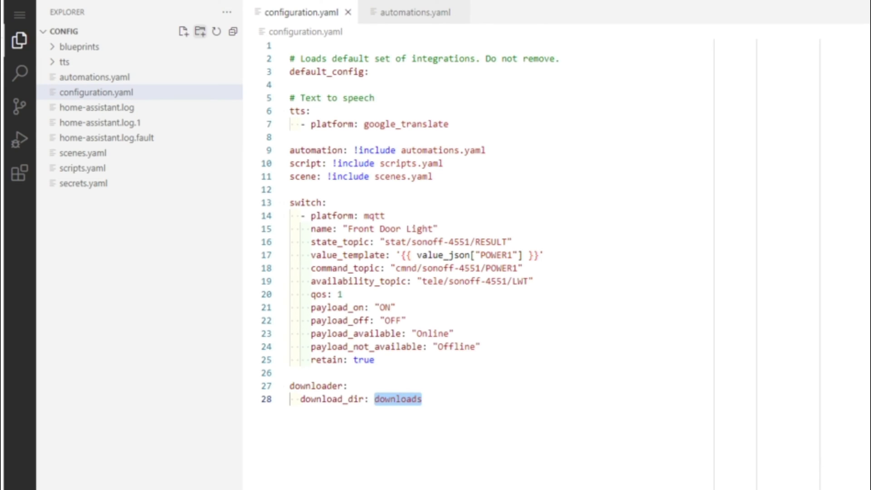
# Create a new 'downloads' folder in the config directory
pyautogui.click(200, 32)
pyautogui.write('downloads')
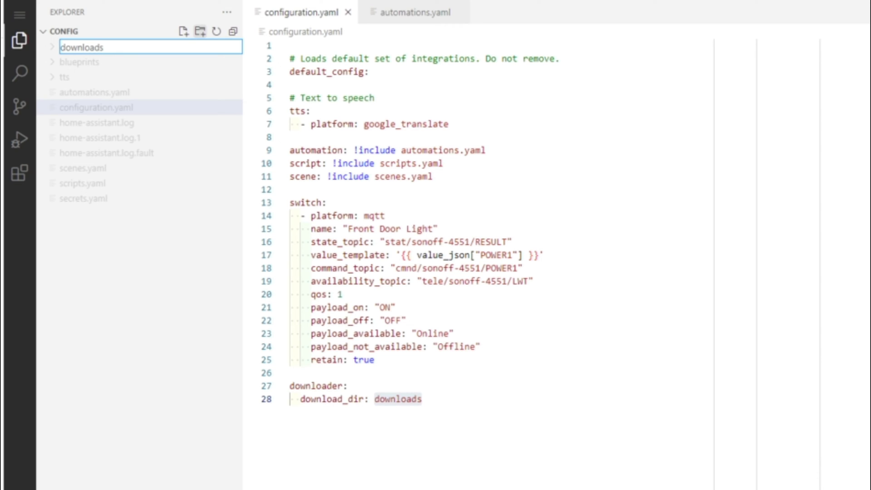
pyautogui.press('Return')
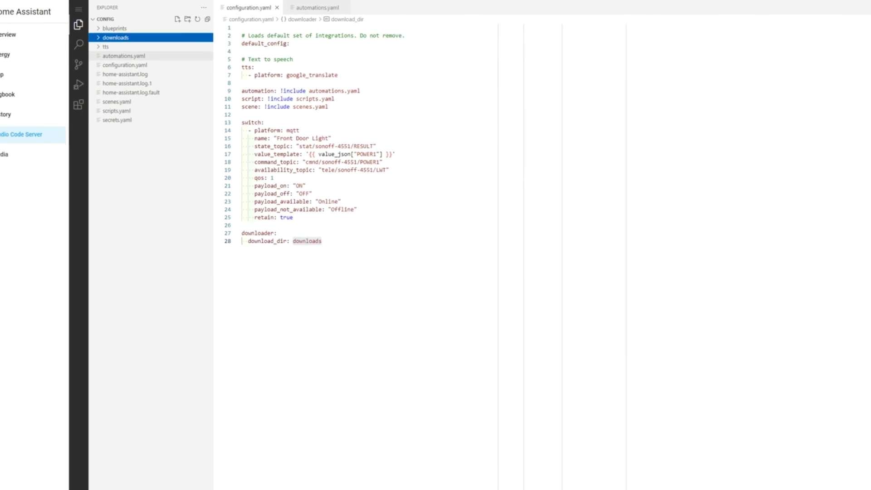
# Restart Home Assistant from the Developer Tools YAML page to load the new configuration
pyautogui.click(41, 418)
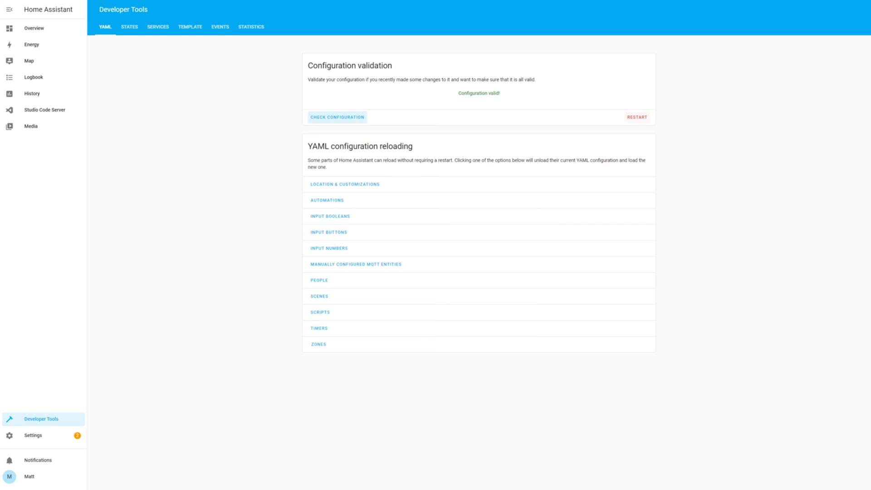
pyautogui.click(636, 117)
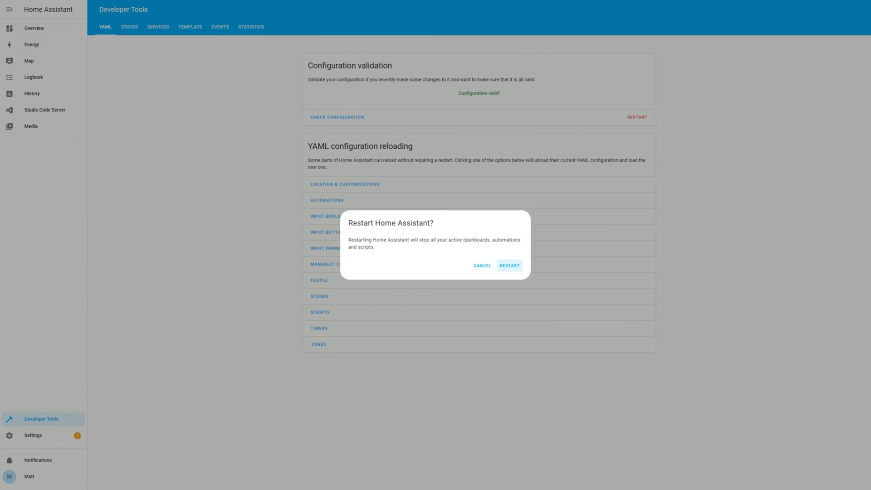
pyautogui.click(510, 265)
pyautogui.click(32, 435)
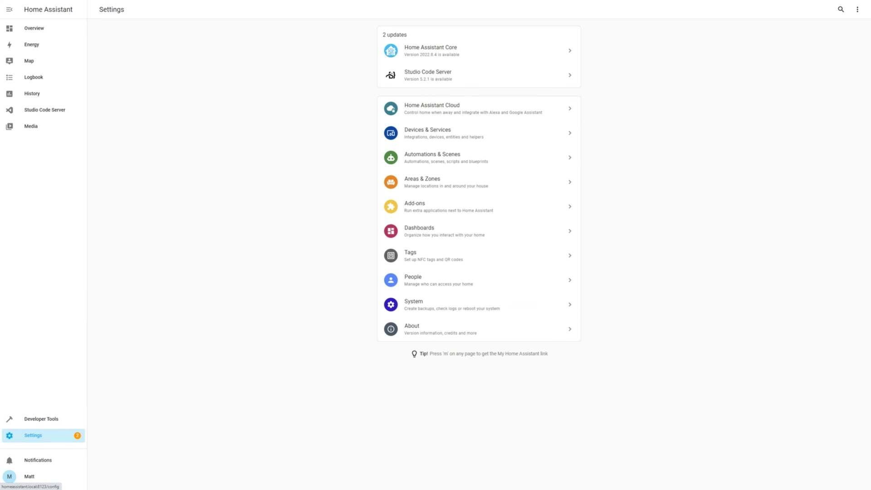
pyautogui.click(456, 133)
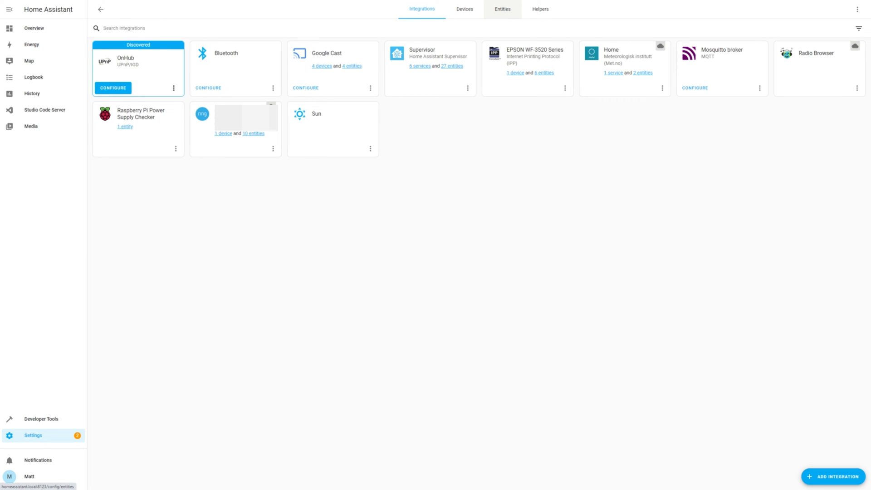
pyautogui.click(502, 9)
pyautogui.click(109, 29)
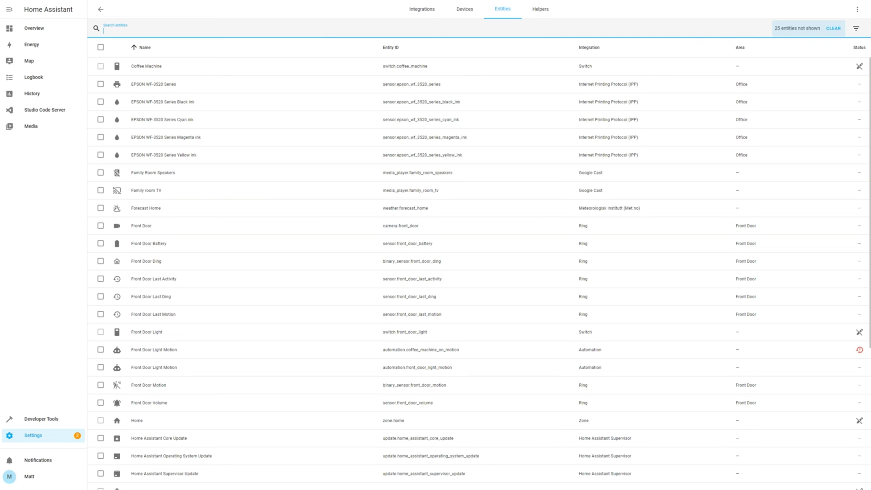
pyautogui.write('camera')
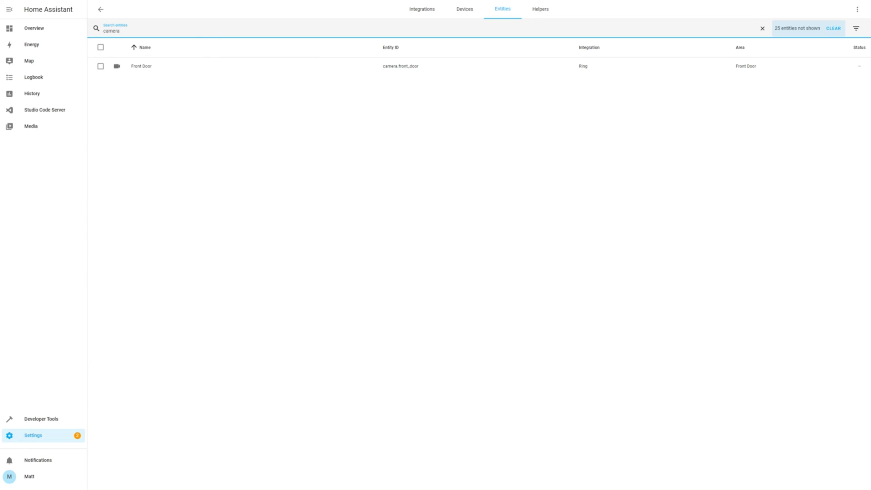
pyautogui.moveTo(383, 66); pyautogui.dragTo(418, 66)
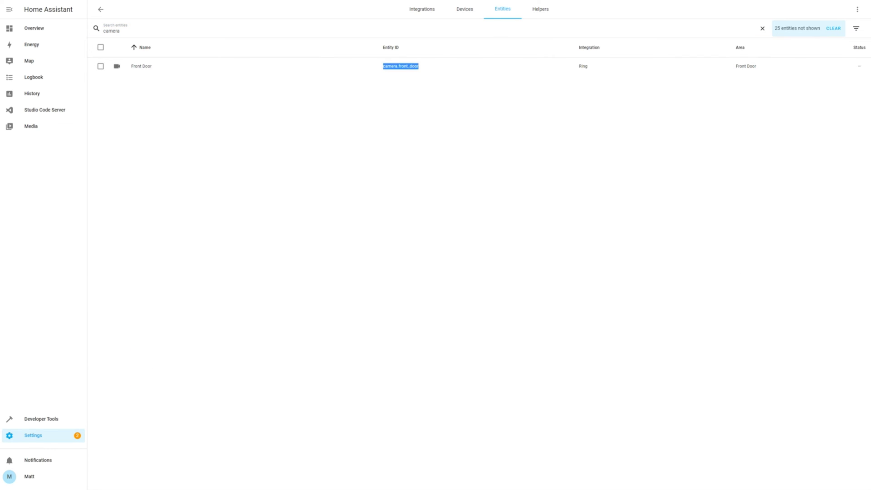
pyautogui.press('Escape')
pyautogui.hotkey('alt', 'Left')
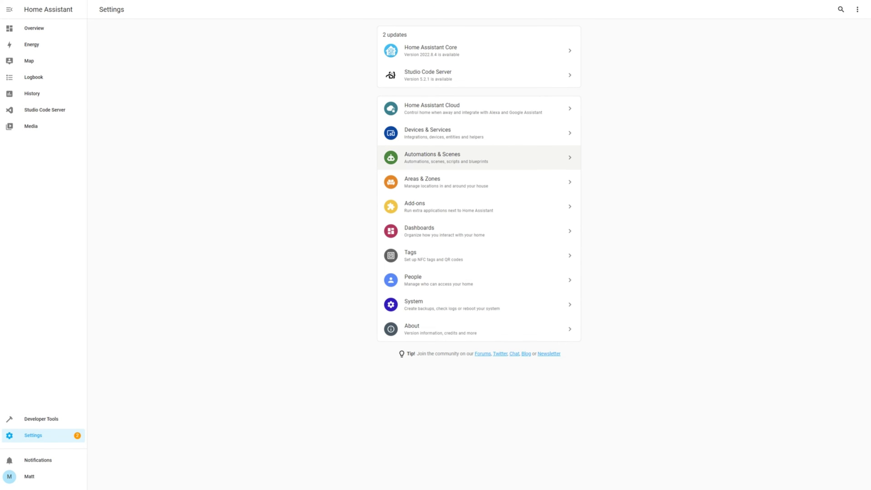
# Start an empty automation and rename it 'Download Ring Video on motion'
pyautogui.click(432, 157)
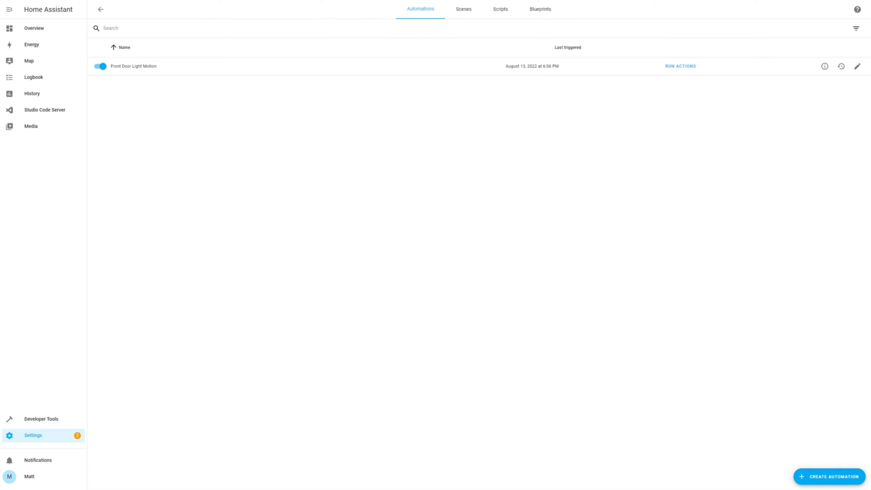
pyautogui.click(829, 476)
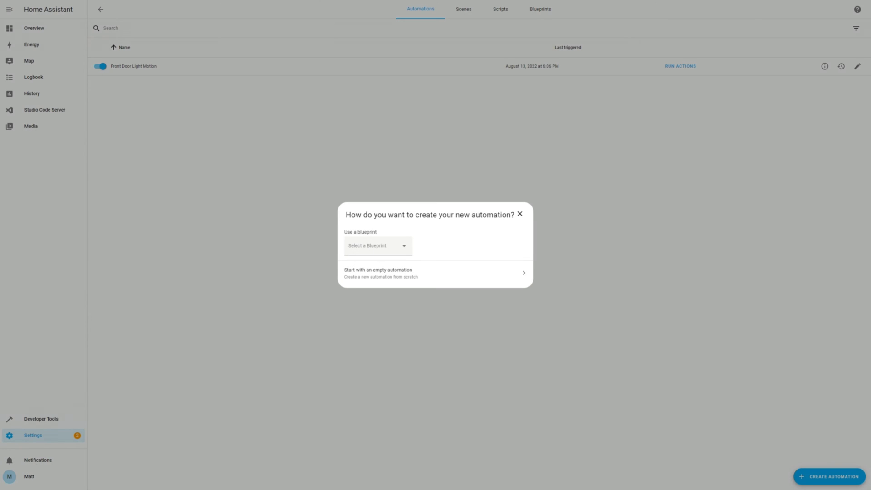
pyautogui.click(431, 273)
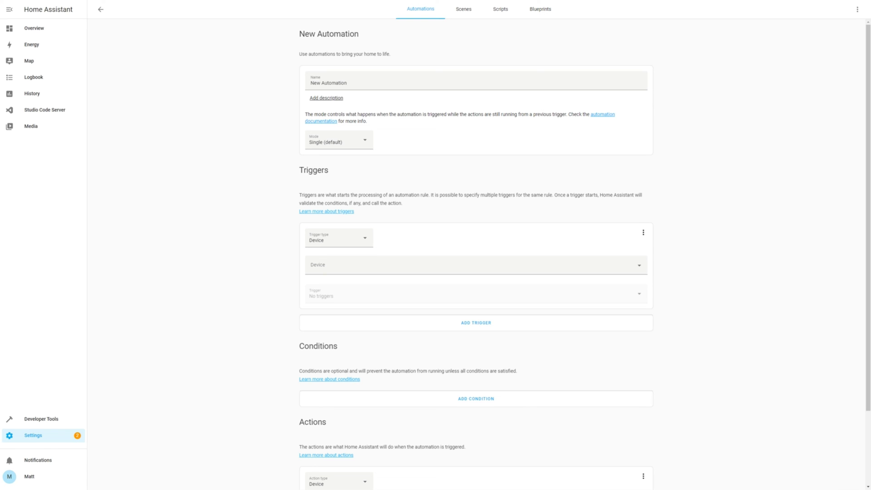
pyautogui.tripleClick(326, 83)
pyautogui.write('Soqn')
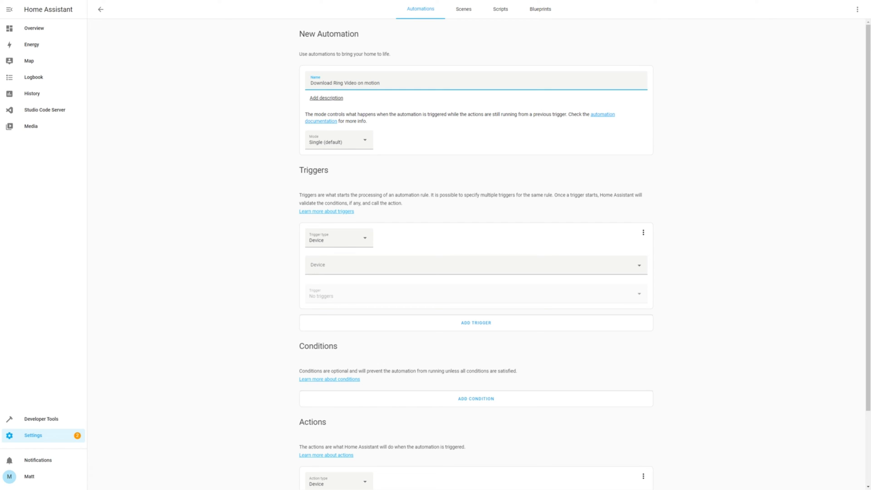
# Set its trigger to a State trigger on the Front Door Motion entity
pyautogui.click(338, 238)
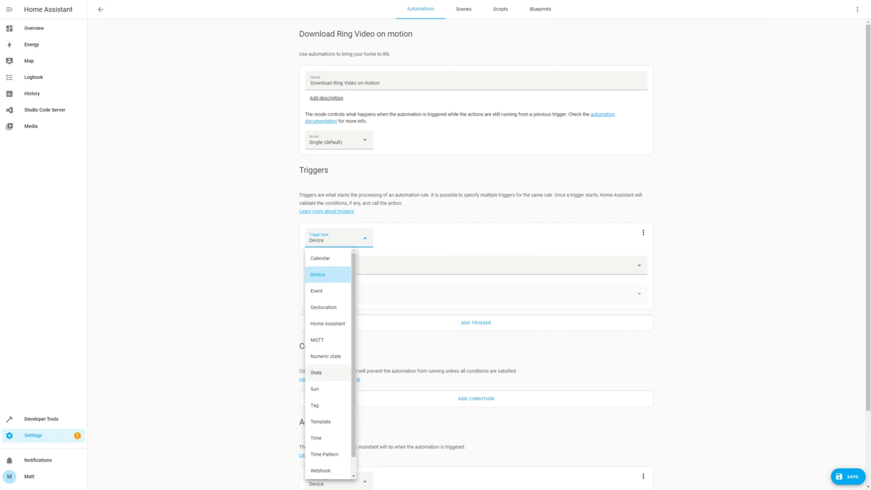
pyautogui.click(326, 373)
pyautogui.click(454, 275)
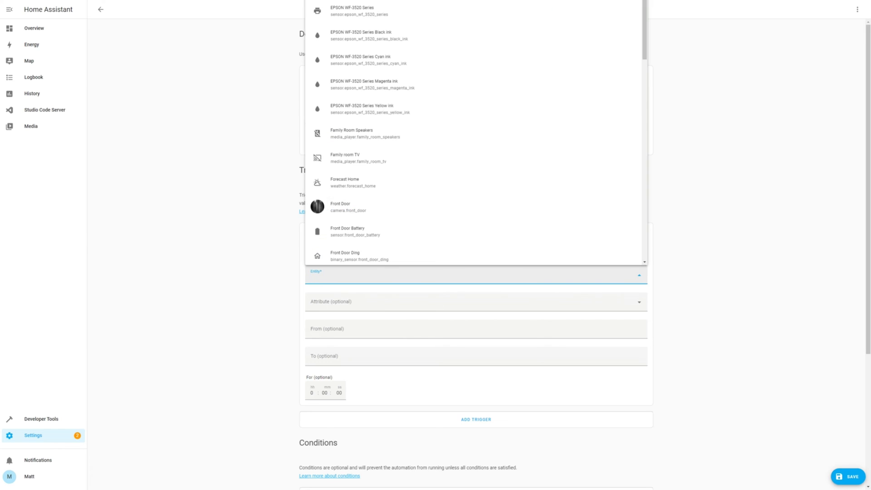
pyautogui.write('motion')
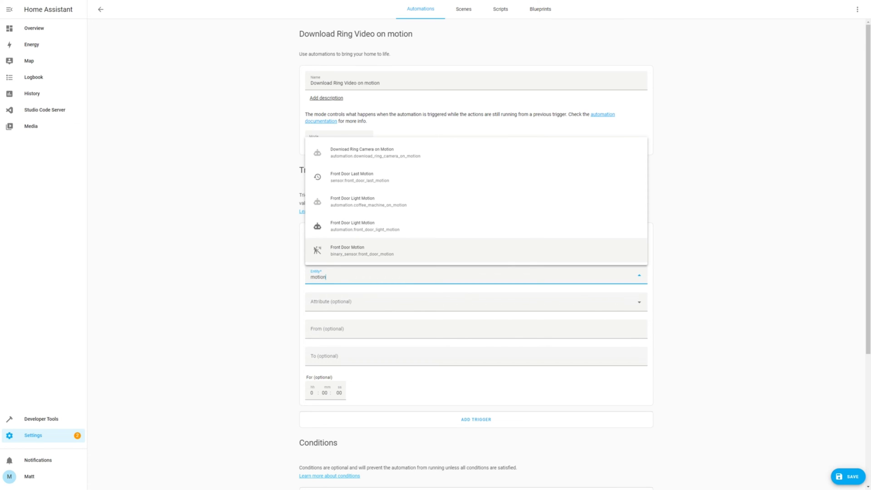
pyautogui.click(347, 250)
pyautogui.scroll(-3, 347, 251)
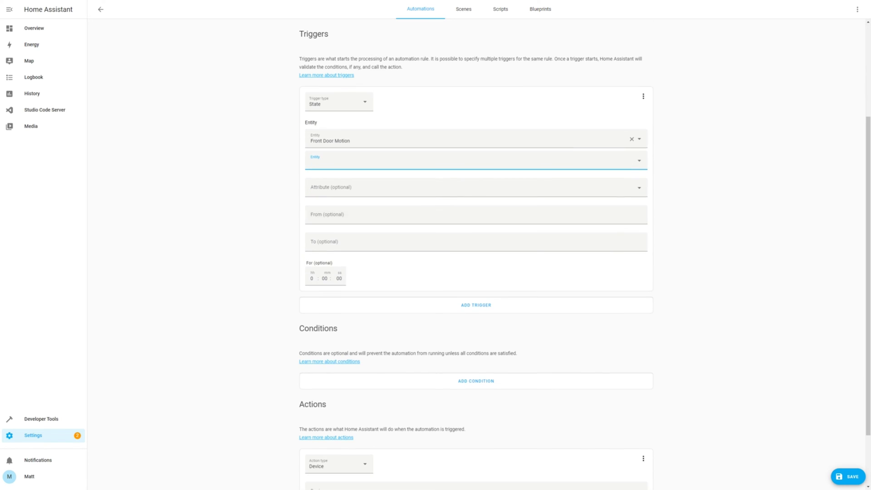
# Make the first action a 'Wait for time to pass' delay of 2 minutes
pyautogui.scroll(-2, 337, 394)
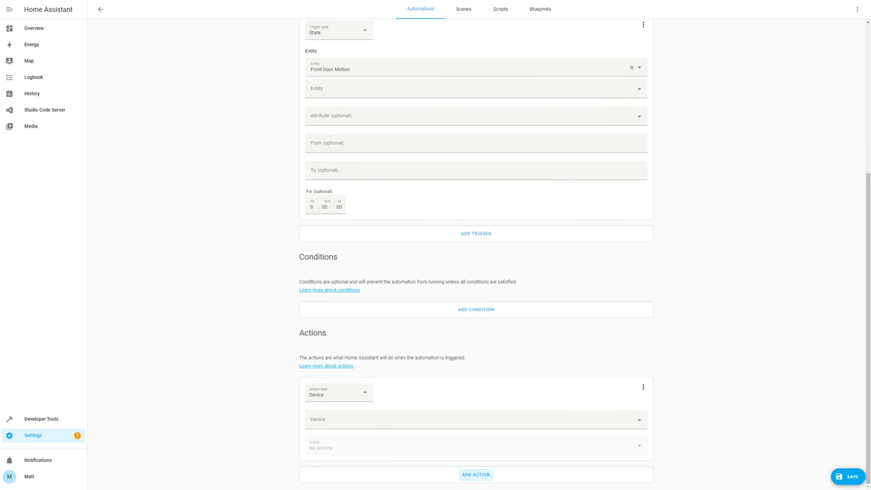
pyautogui.click(338, 394)
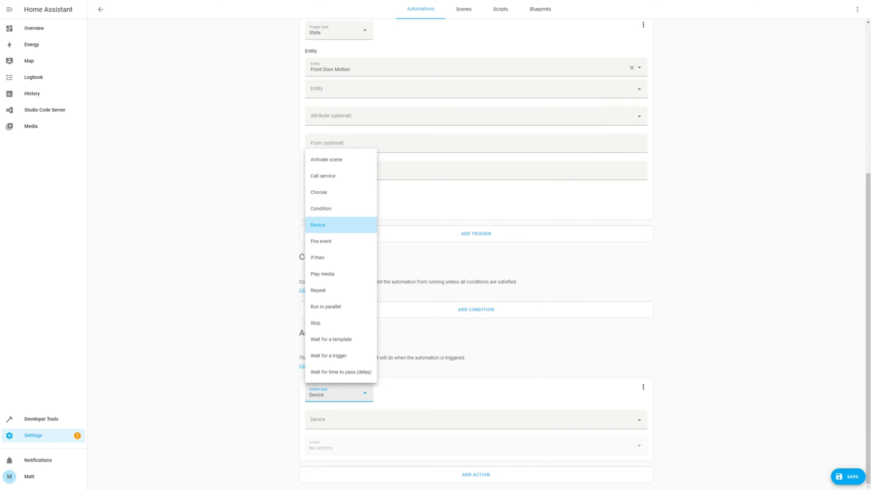
pyautogui.click(340, 372)
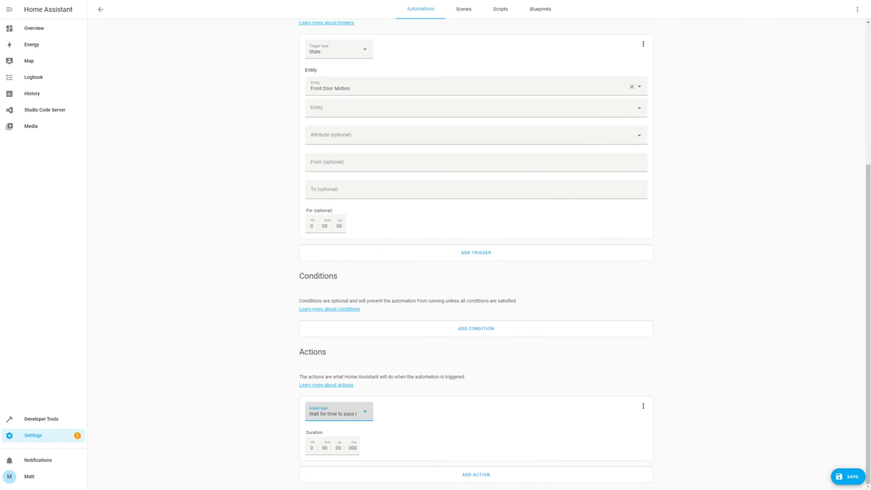
pyautogui.click(325, 448)
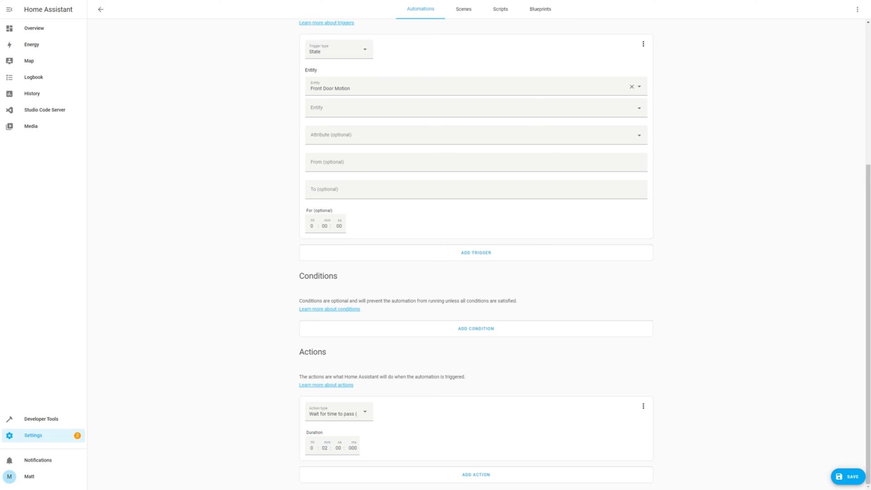
# Add a second action calling the Downloader: Download file service
pyautogui.click(475, 475)
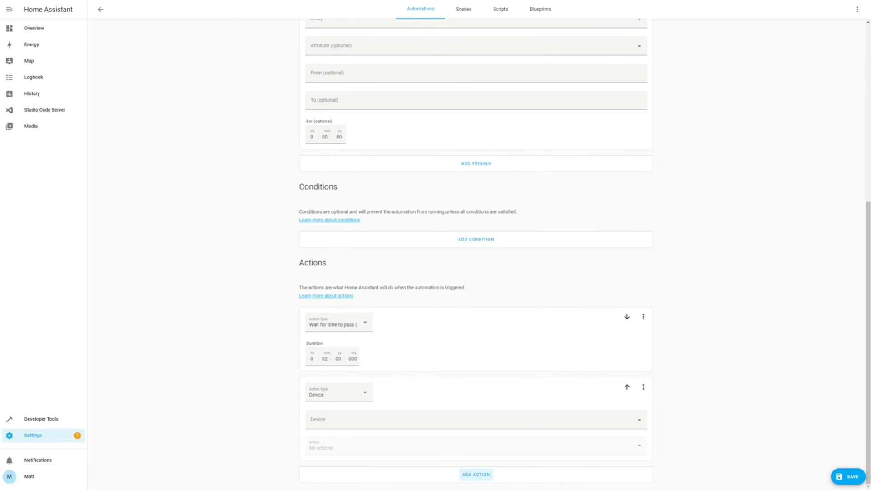
pyautogui.click(339, 393)
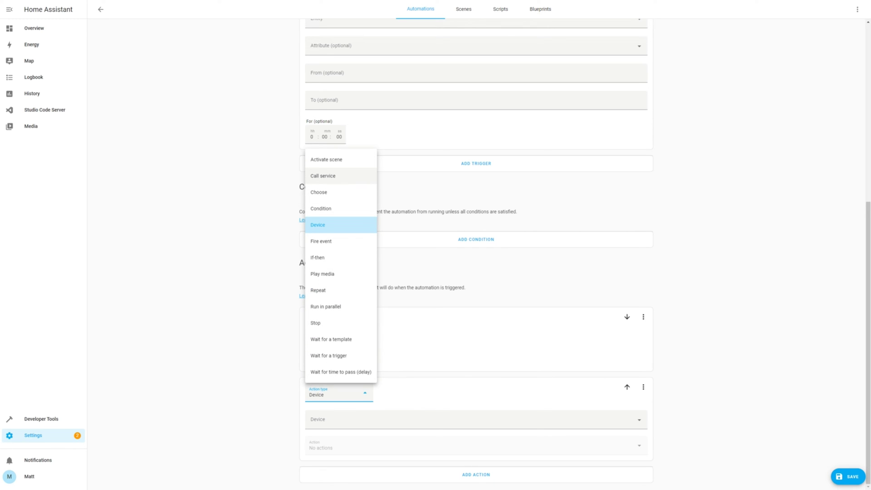
pyautogui.click(323, 175)
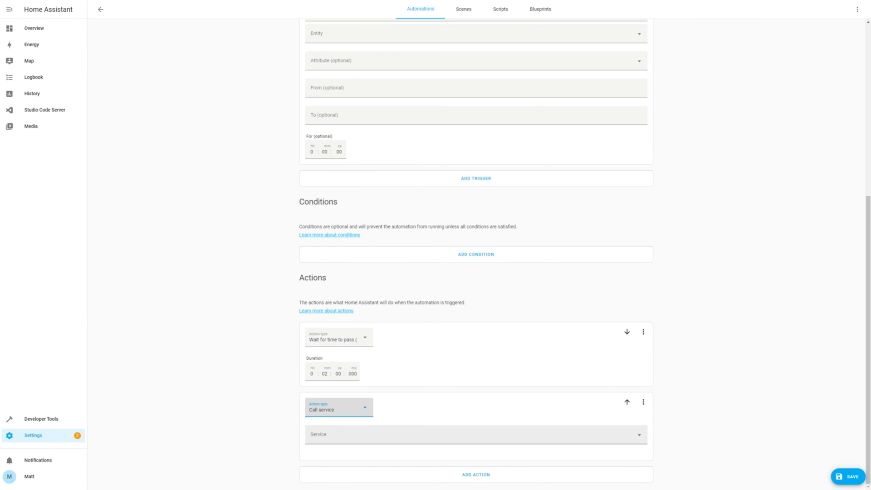
pyautogui.click(345, 435)
pyautogui.write('der: Downloa')
pyautogui.write('download')
pyautogui.press('Return')
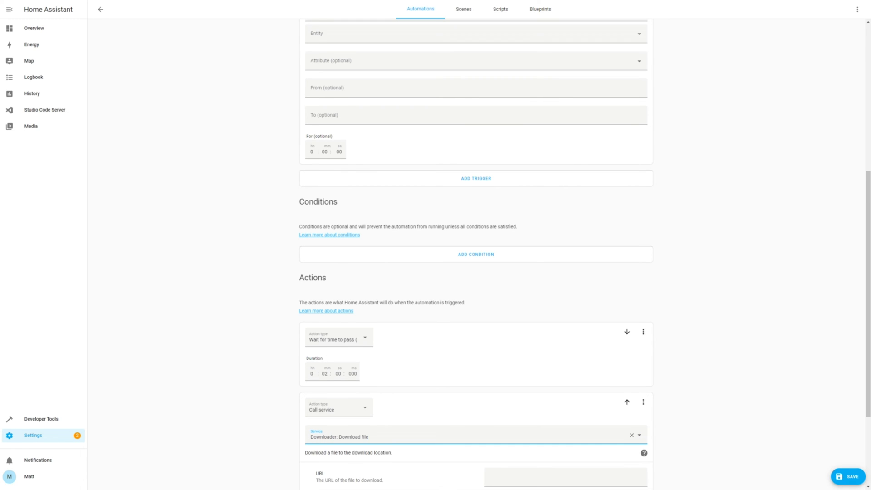
pyautogui.scroll(-3, 476, 254)
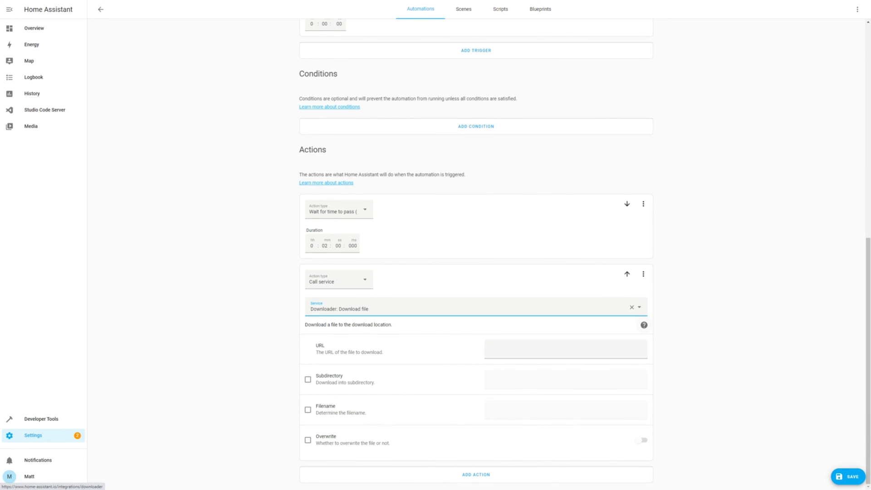
# In YAML, replace the download action's empty data with url, subdir and filename templates from camera.front_door
pyautogui.click(643, 274)
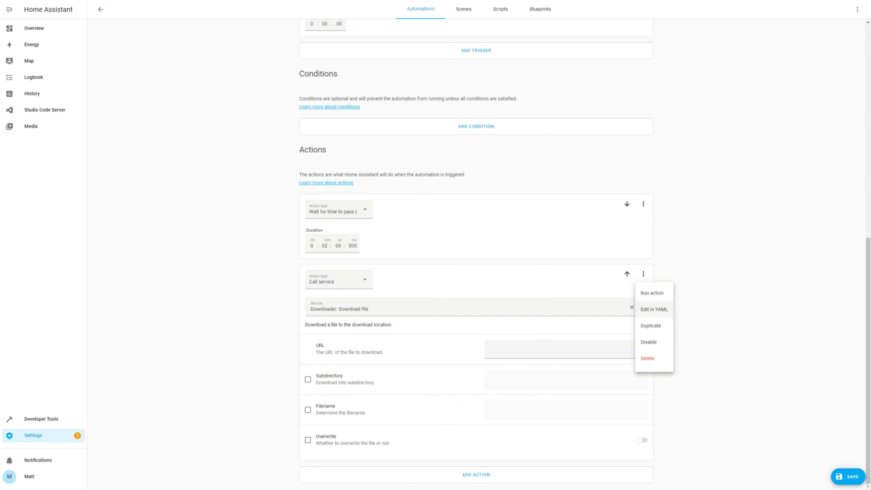
pyautogui.click(654, 309)
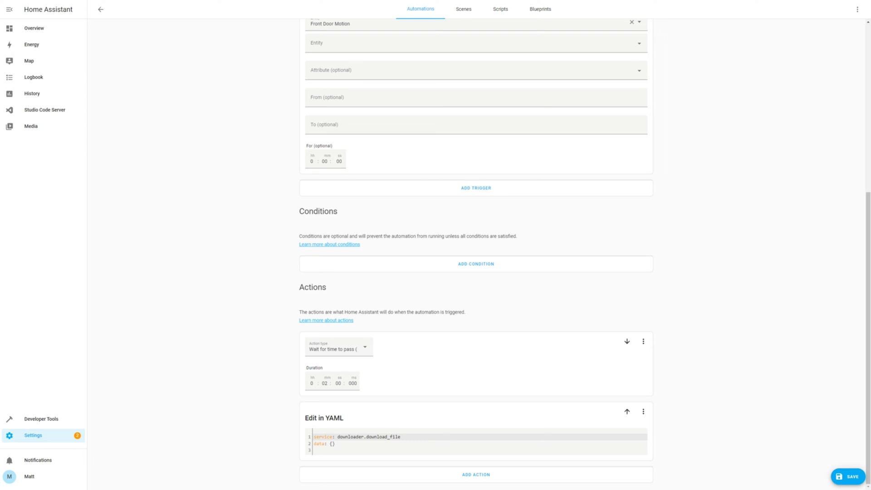
pyautogui.moveTo(336, 444); pyautogui.dragTo(316, 444)
pyautogui.write('data:   url: "{{ state_attr(\'camera.front_door\', \'video_url\') }}"   subdir: "{{state_attr(\'camera.front_door\', \'friendly_name\')}}"   filename: "{{ now().strftime(\'%Y-%m-%d-at-%H-%M-%S\') }}.mp4"')
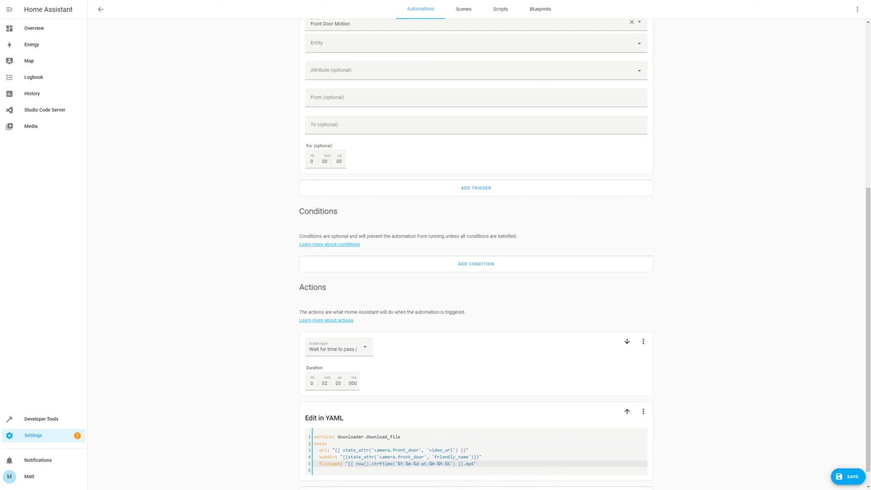
pyautogui.scroll(-1, 476, 253)
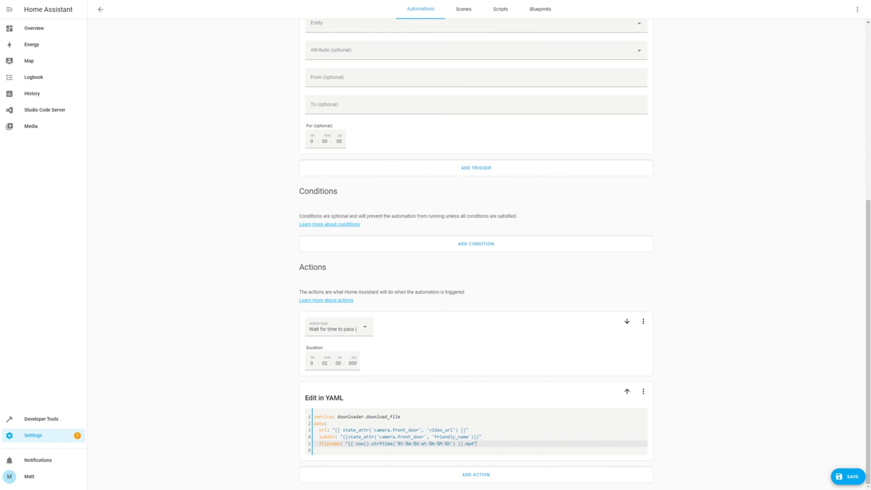
pyautogui.moveTo(375, 430); pyautogui.dragTo(417, 429)
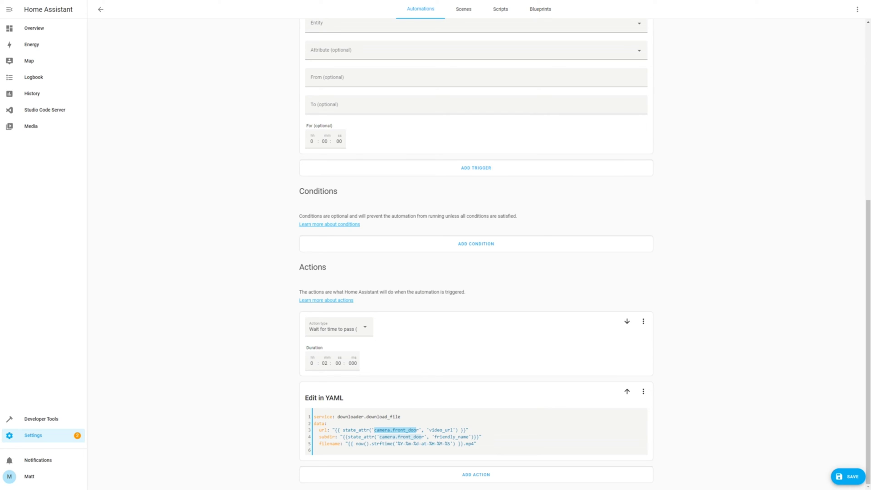
pyautogui.moveTo(398, 443); pyautogui.dragTo(450, 443)
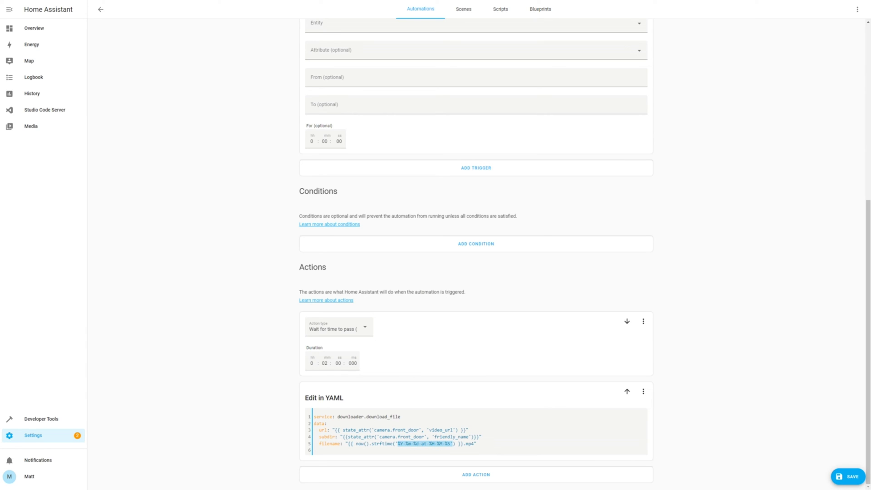
# Save the Download Ring on Motion automation and go back to the automations list
pyautogui.click(314, 450)
pyautogui.hotkey('ctrl', 's')
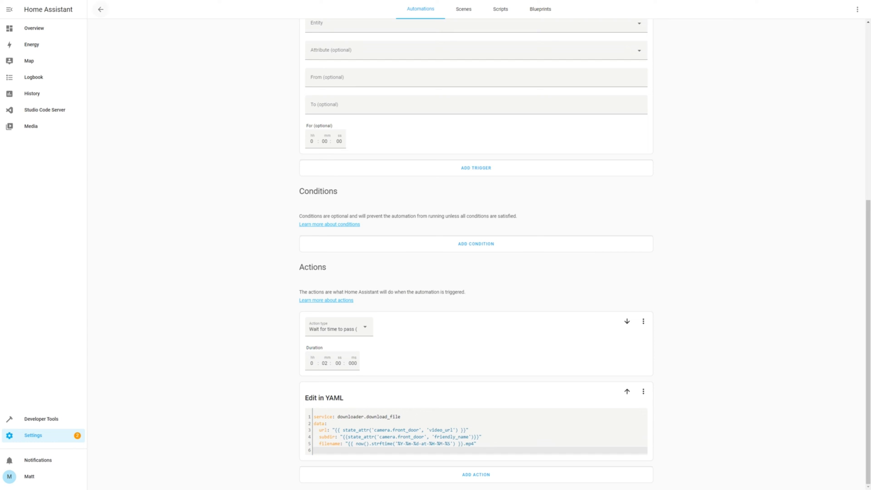
pyautogui.click(100, 9)
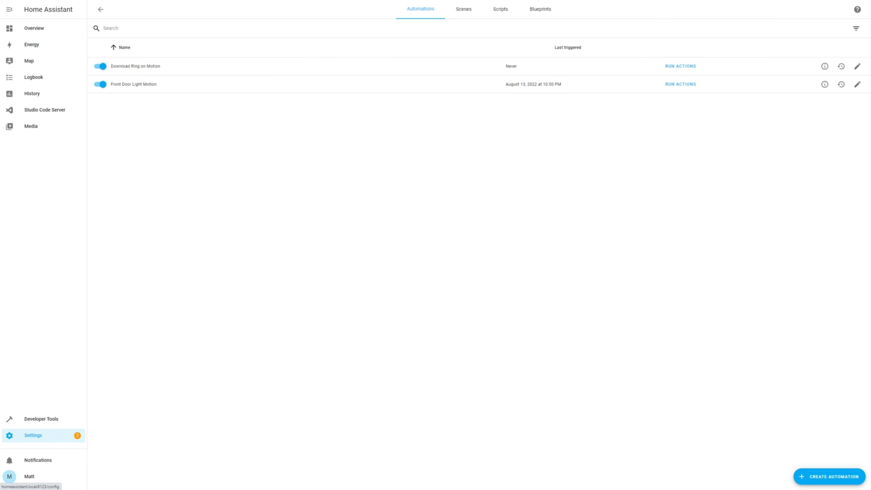
# Run the Download Ring on Motion actions and browse to the downloads\Front Door folder in Explorer
pyautogui.click(681, 66)
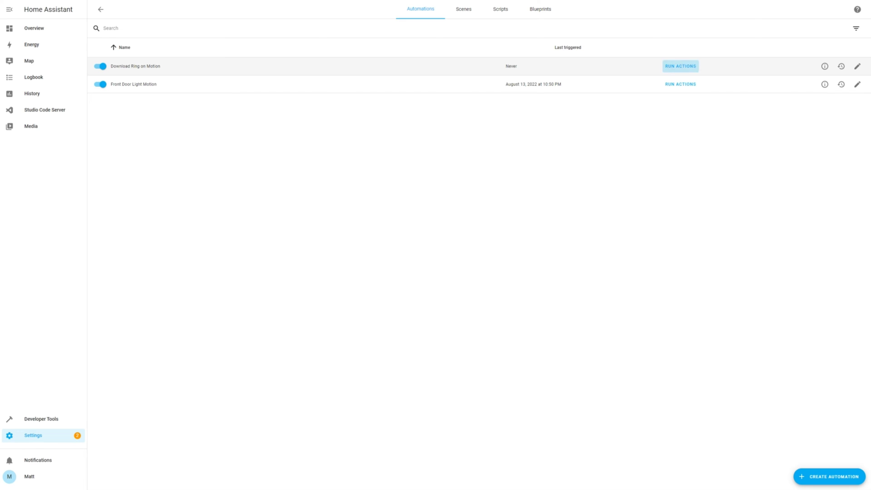
pyautogui.hotkey('alt', 'Tab')
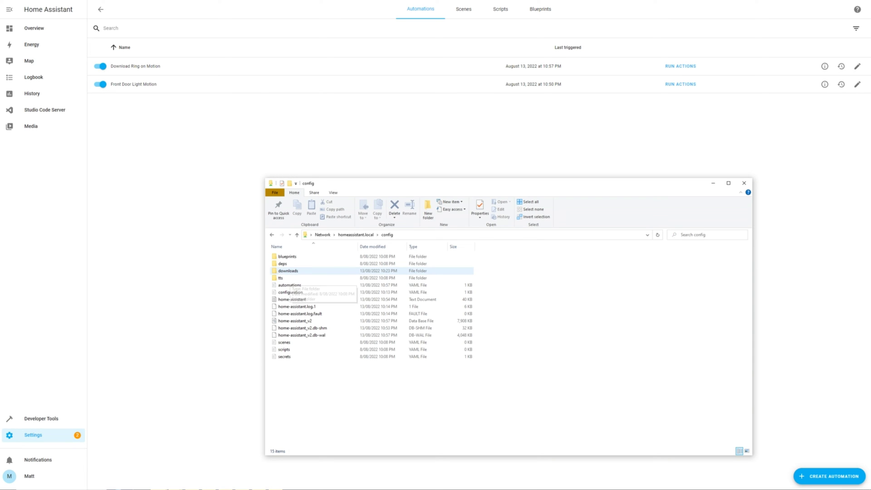
pyautogui.click(288, 270)
pyautogui.press('Return')
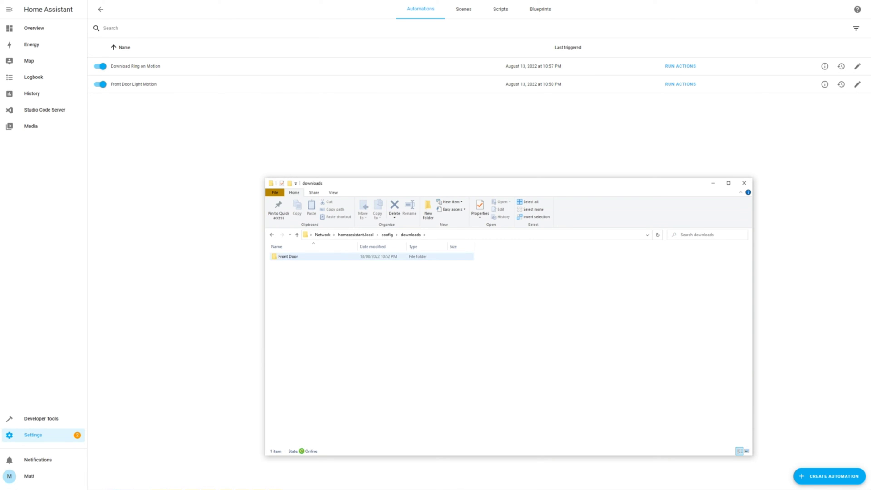
pyautogui.click(288, 256)
pyautogui.press('Return')
# Play the clip 2022-08-13-at-22-59-51.mp4 in VLC, then close the player
pyautogui.click(287, 256)
pyautogui.press('Return')
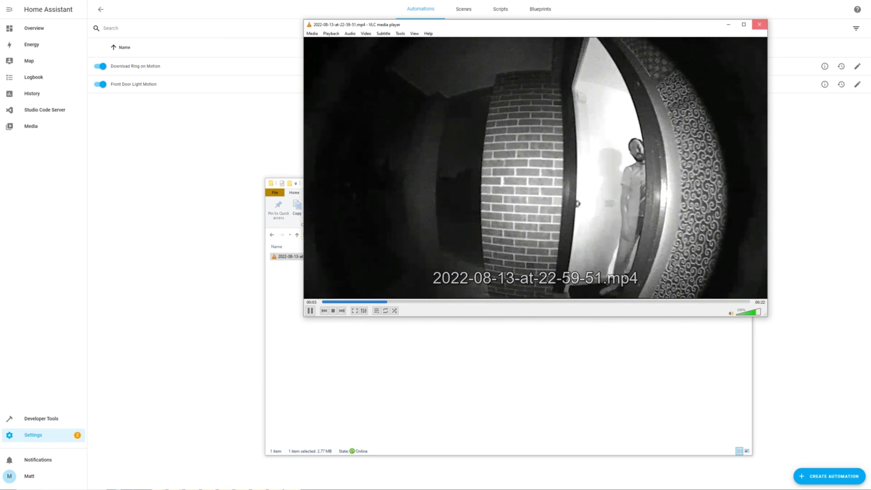
pyautogui.click(759, 24)
pyautogui.hotkey('alt', 'Tab')
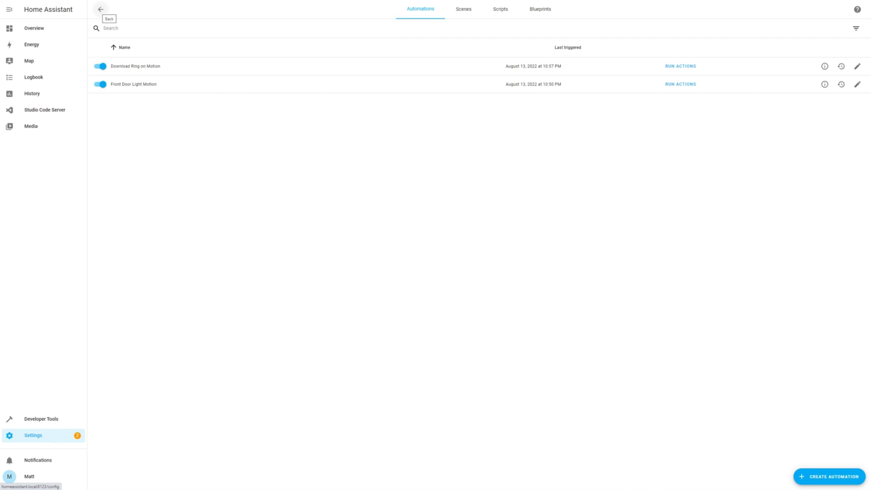
# Check the Front Door card on the Overview dashboard, then return to the Settings page
pyautogui.click(101, 9)
pyautogui.click(34, 28)
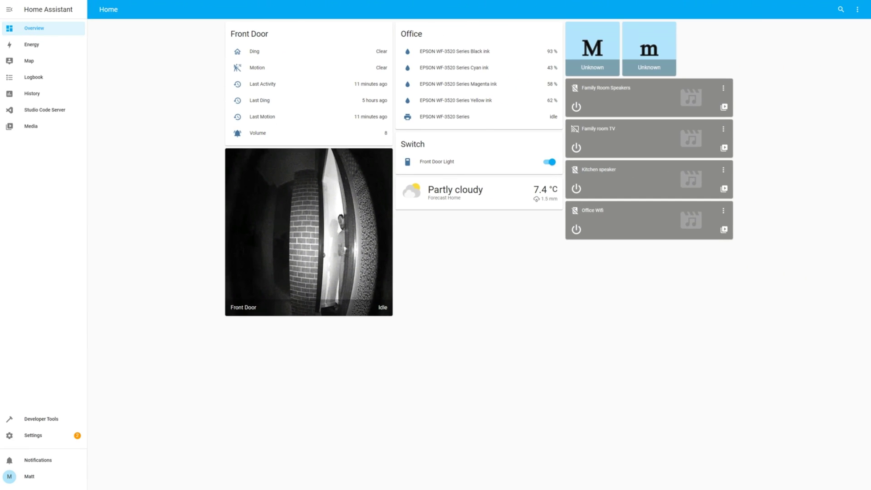
pyautogui.click(33, 435)
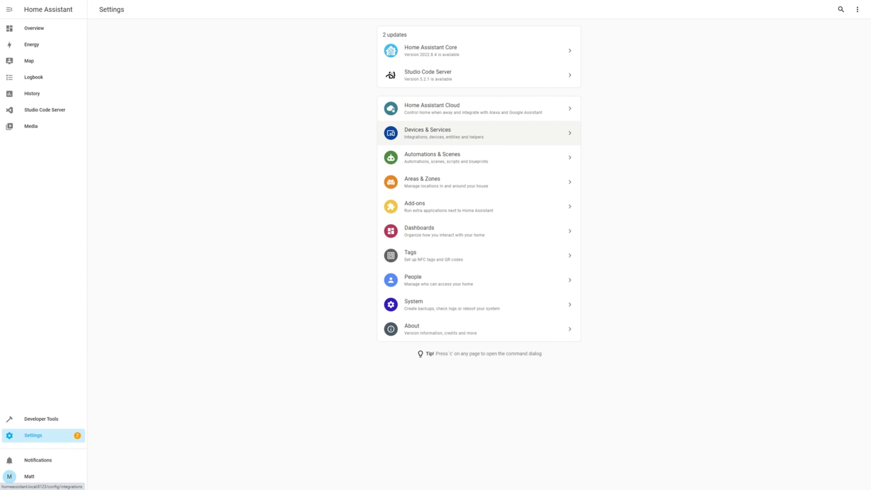
# From Automations & Scenes, view the run history of Download Ring on Motion
pyautogui.click(432, 158)
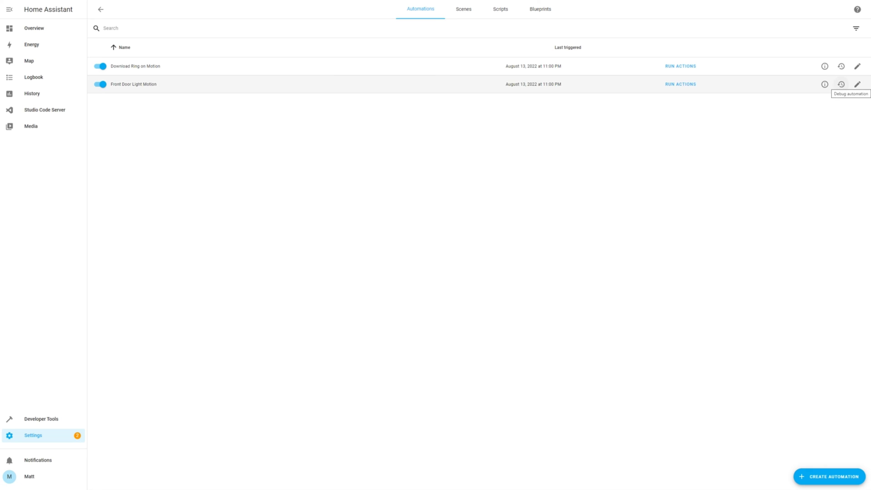
pyautogui.click(825, 66)
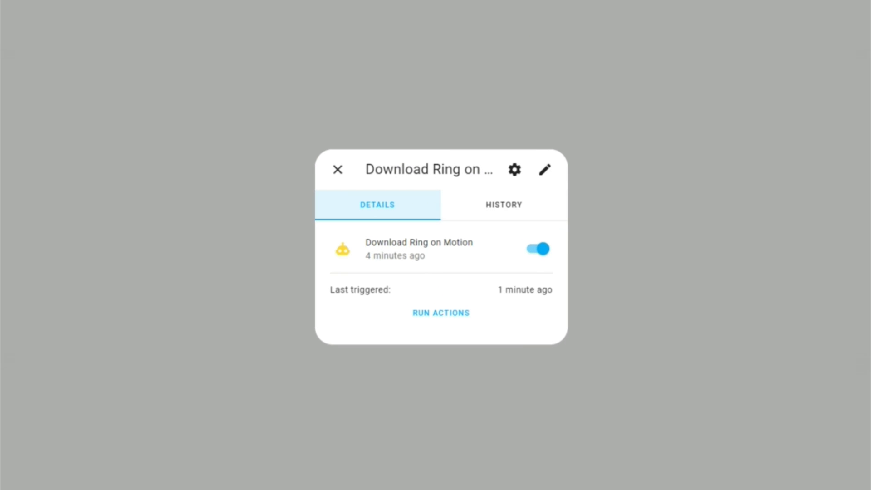
pyautogui.click(504, 205)
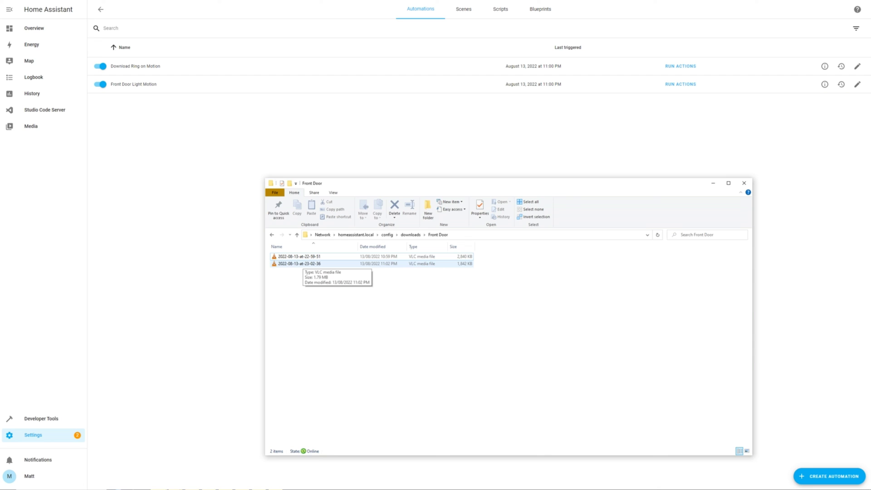
# Select the newer clip 2022-08-13-at-23-02-36 in the Front Door folder
pyautogui.click(299, 264)
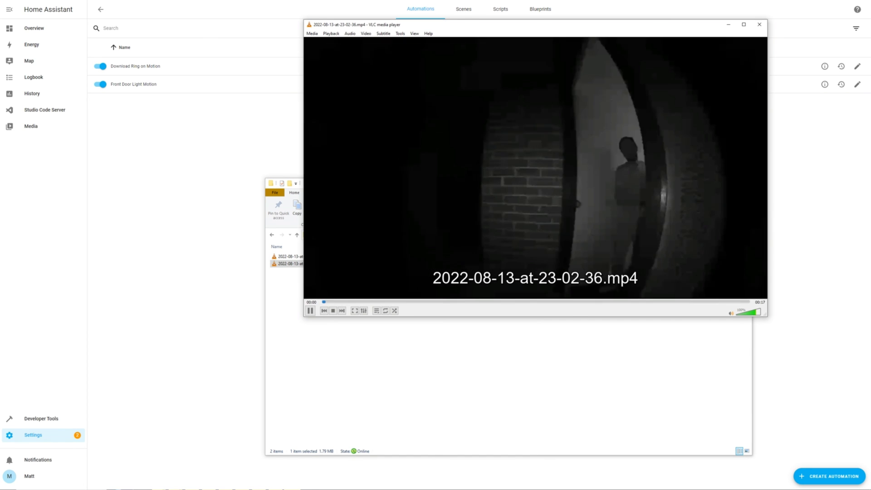